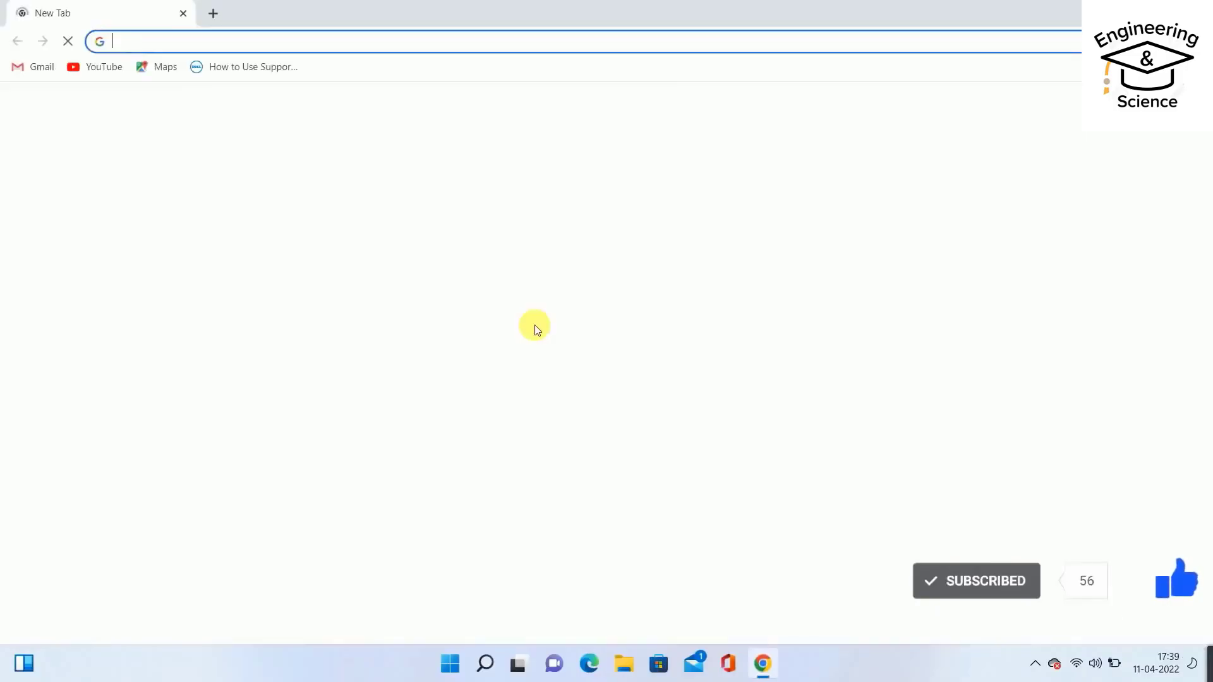
# On google.com, search for 'microsoft developer' using the autocomplete suggestion.
pyautogui.write('google.com')
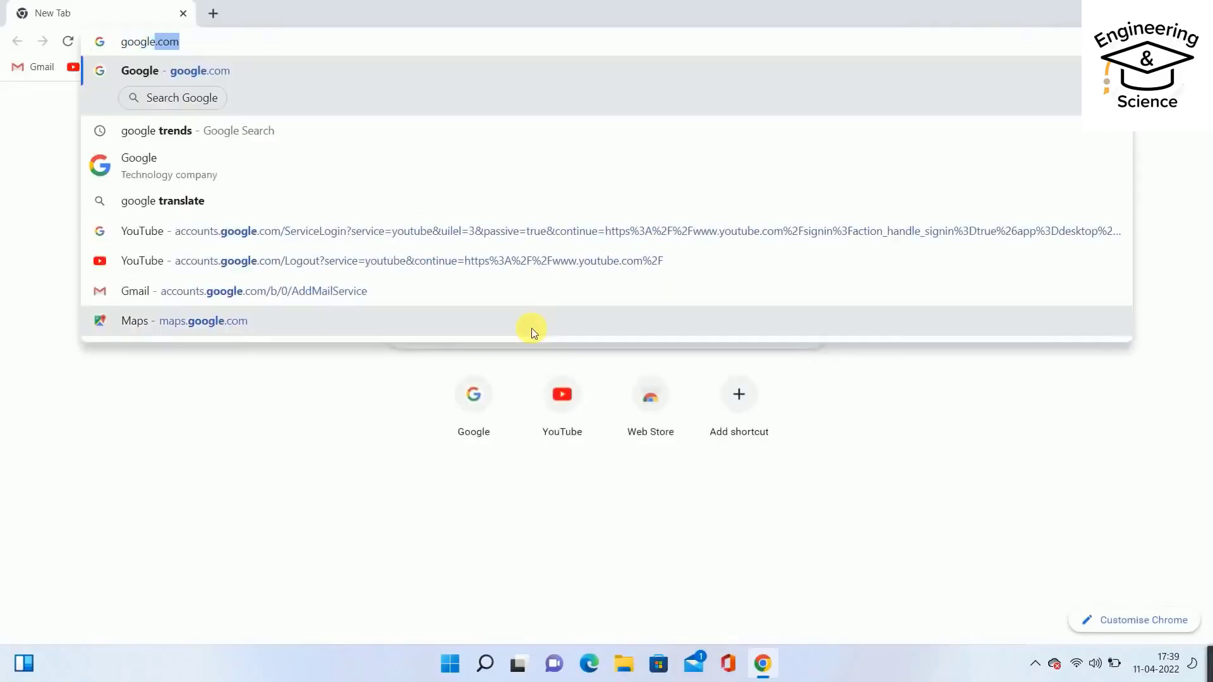
pyautogui.press('Return')
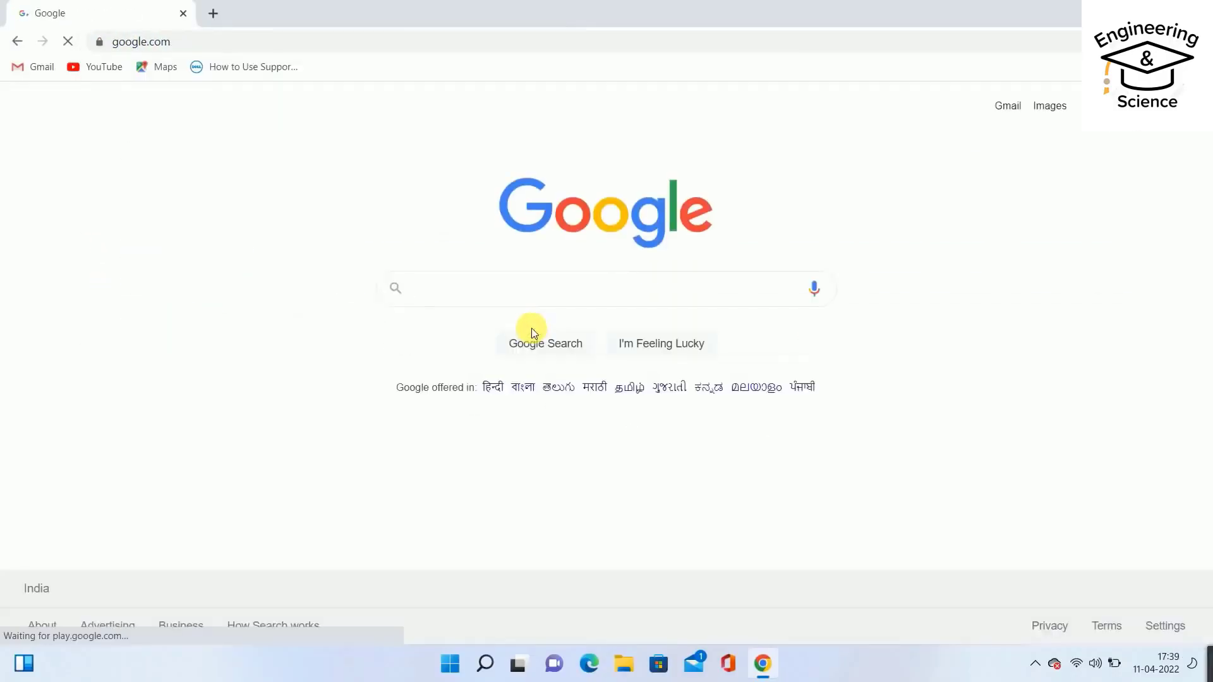
pyautogui.write('microsoft de')
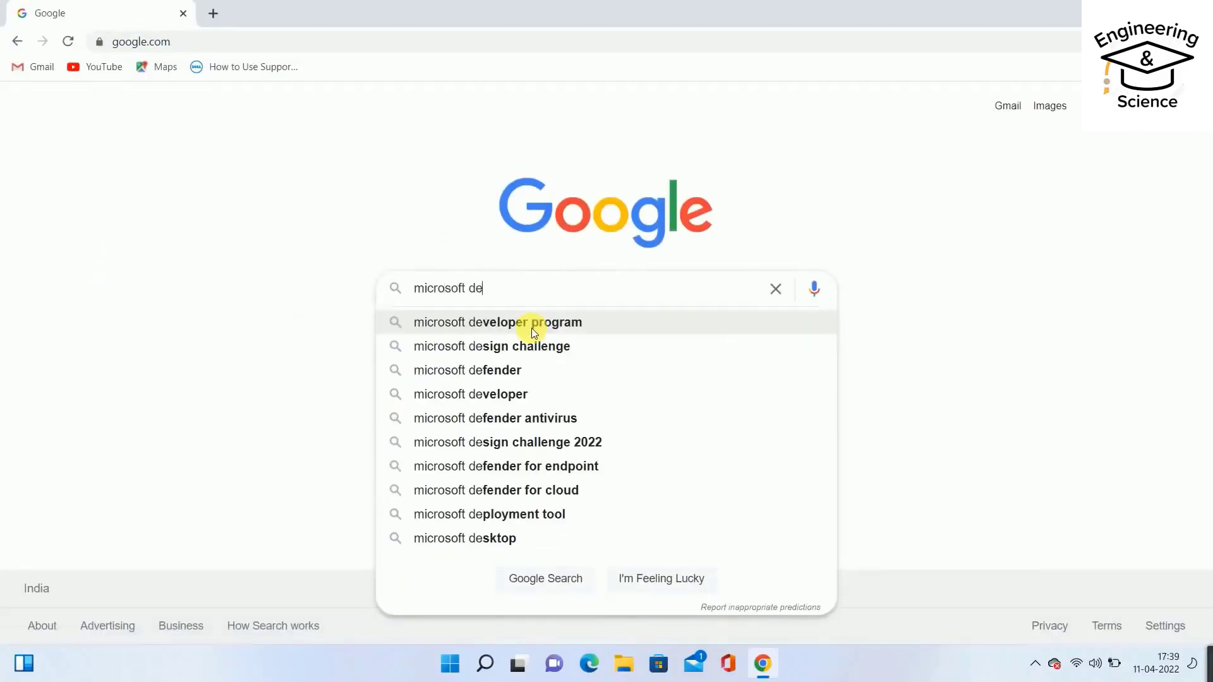
pyautogui.press('Down')
pyautogui.press('Down')
pyautogui.press('Down')
pyautogui.press('Down')
pyautogui.press('Return')
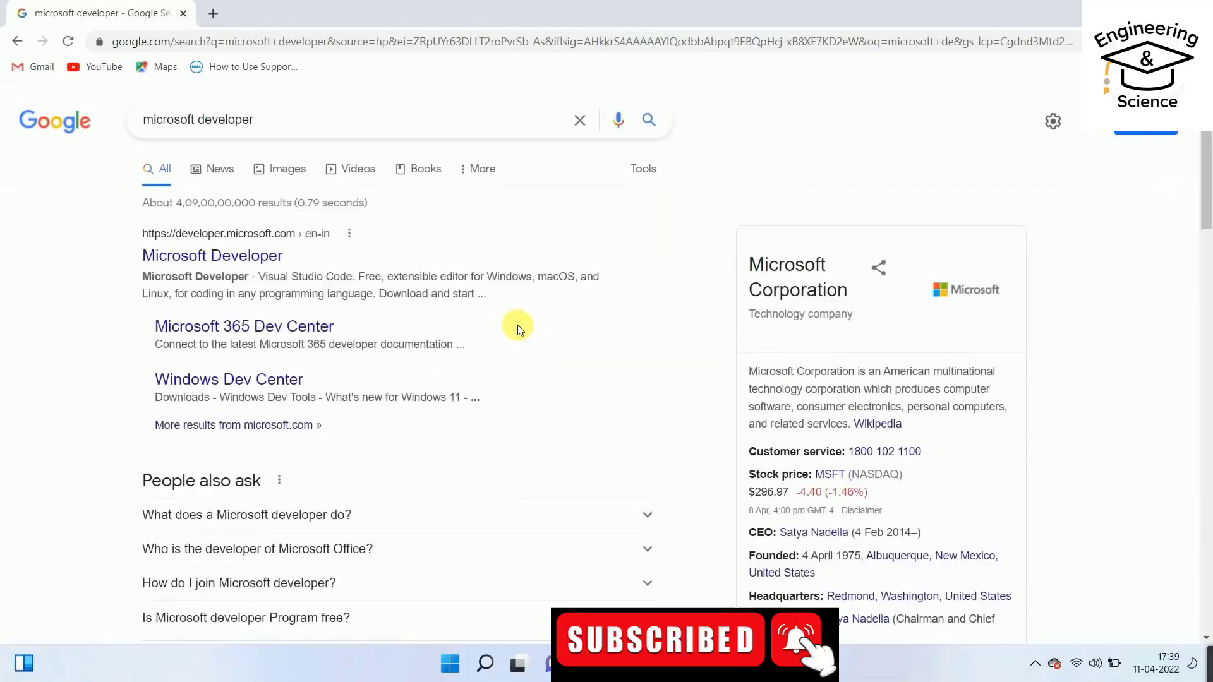
# From the Microsoft Developer site, go to Microsoft 365 and follow the Join the Developer Program link.
pyautogui.click(259, 267)
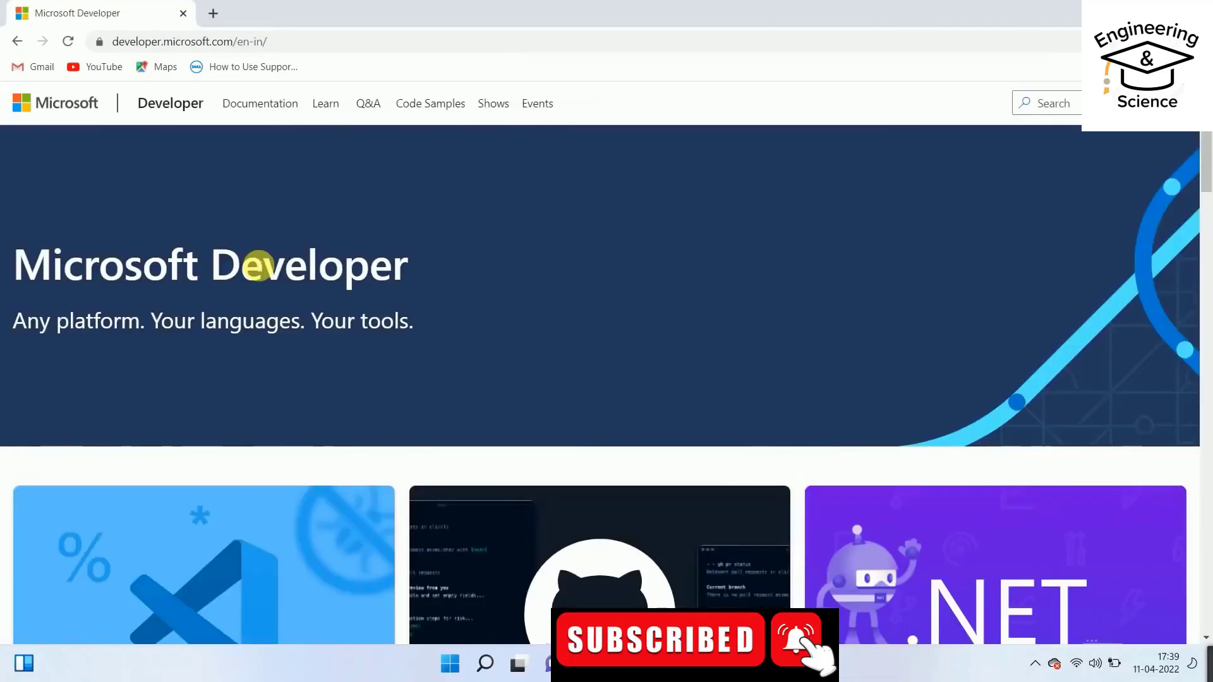
pyautogui.scroll(-10, 256, 265)
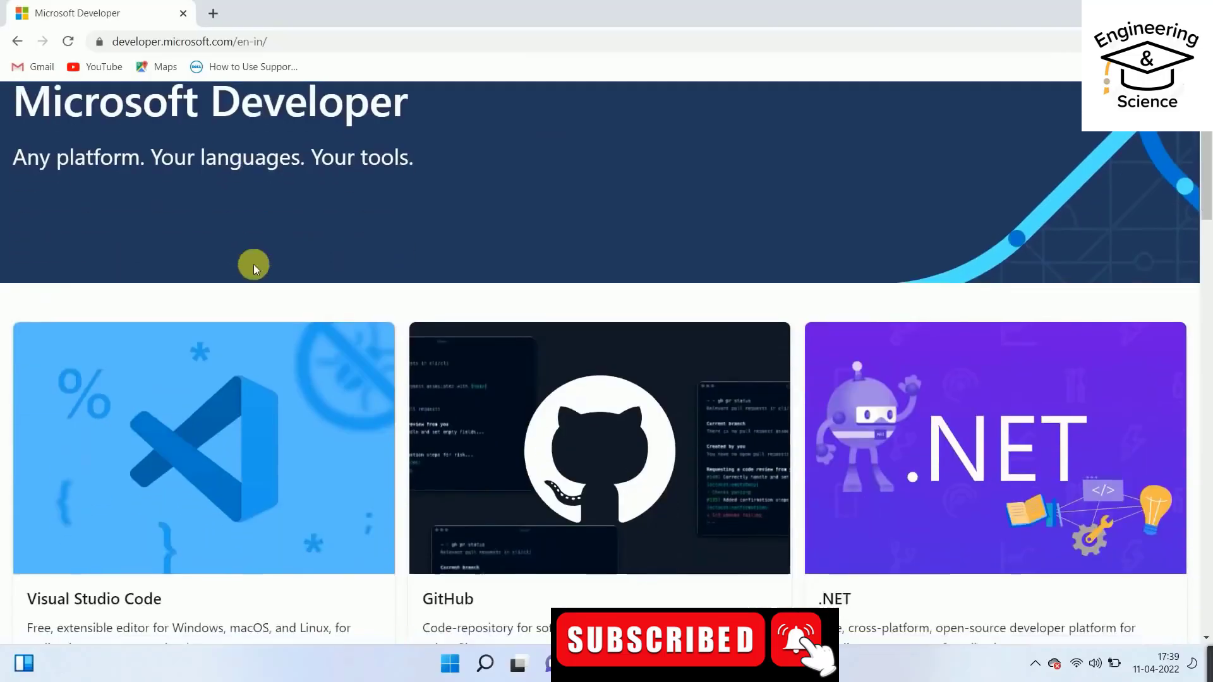
pyautogui.scroll(-1, 252, 264)
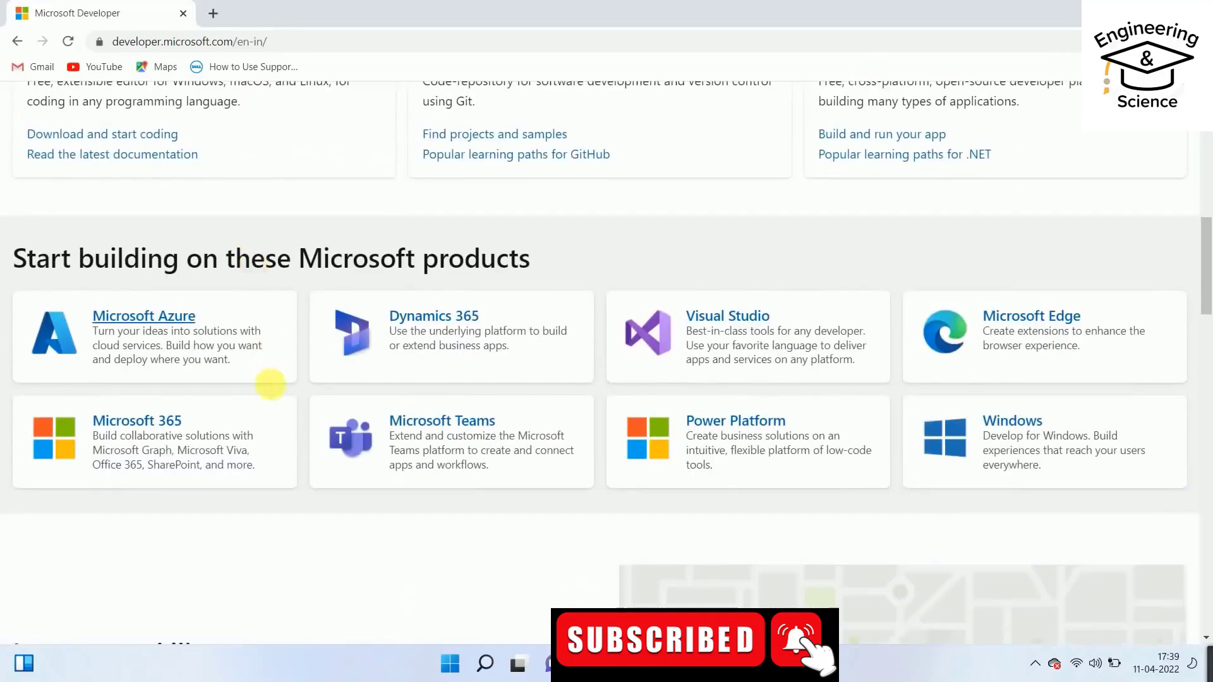
pyautogui.click(165, 427)
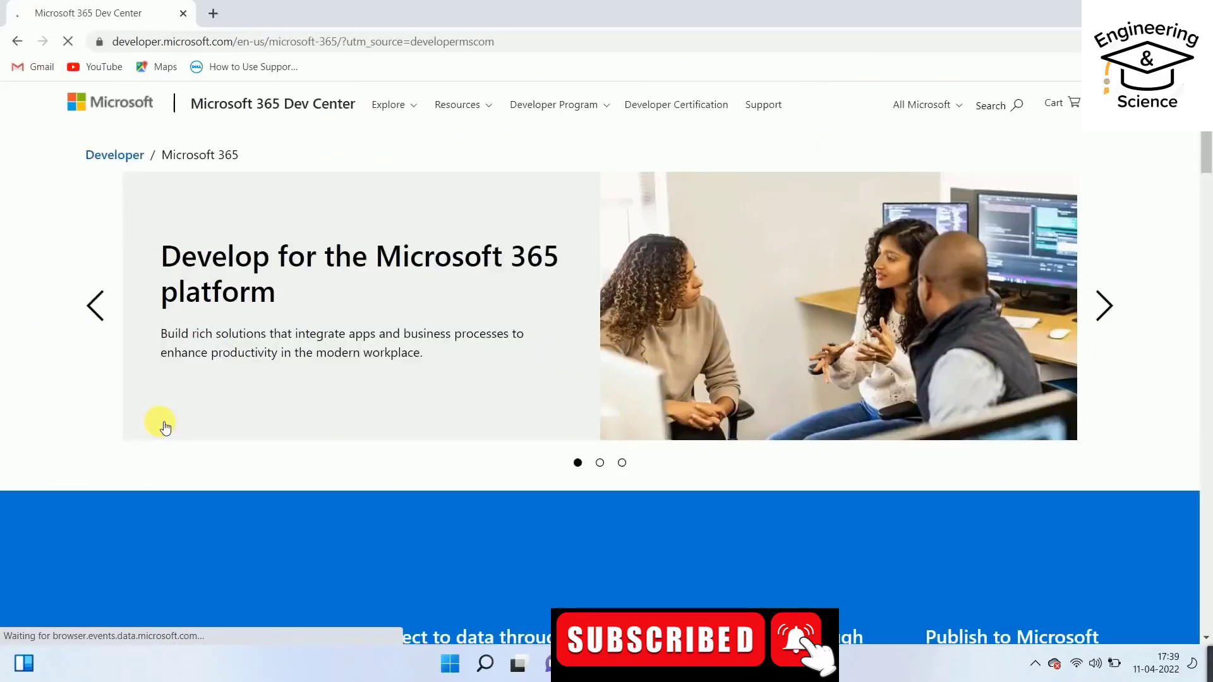
pyautogui.scroll(-10, 162, 425)
pyautogui.moveTo(638, 161); pyautogui.dragTo(1080, 183)
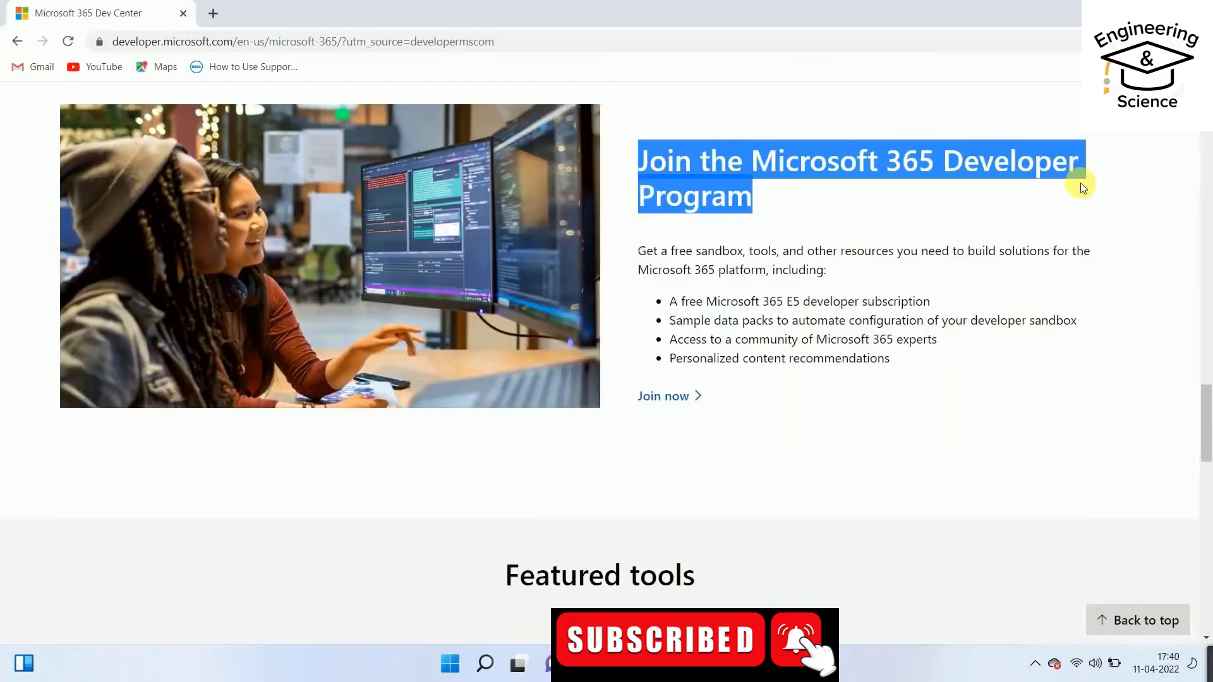
pyautogui.click(678, 400)
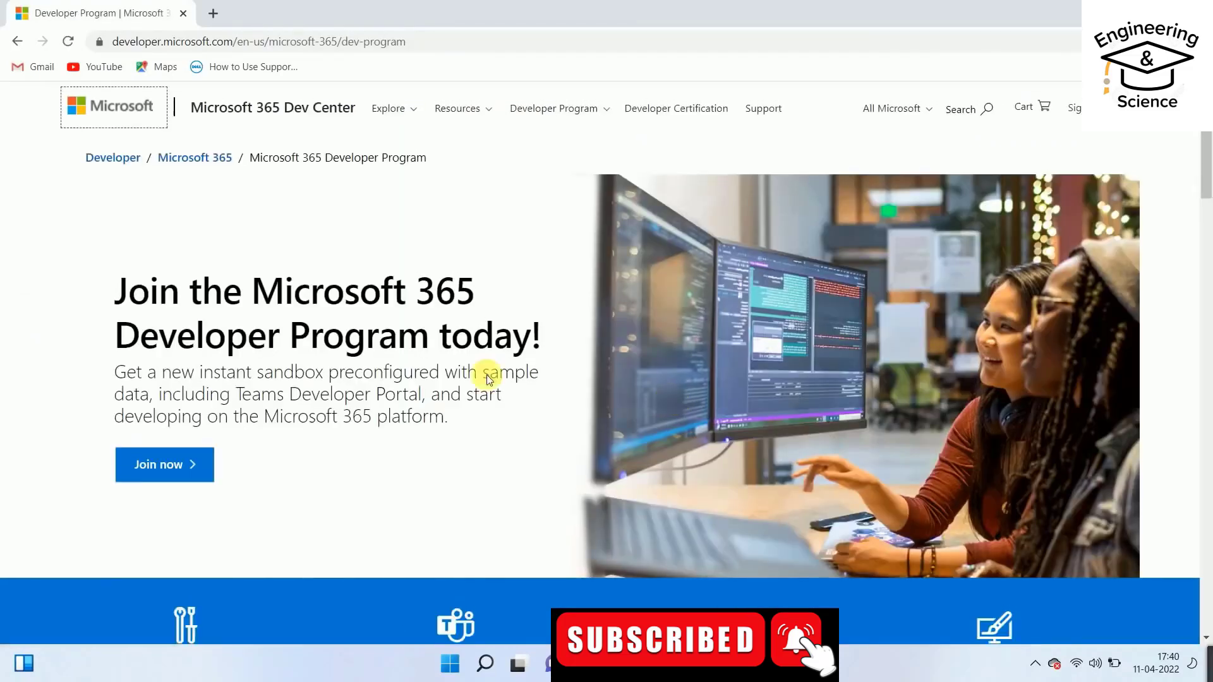
# Sign in with the Microsoft account e-mail and password, declining to stay signed in.
pyautogui.click(166, 467)
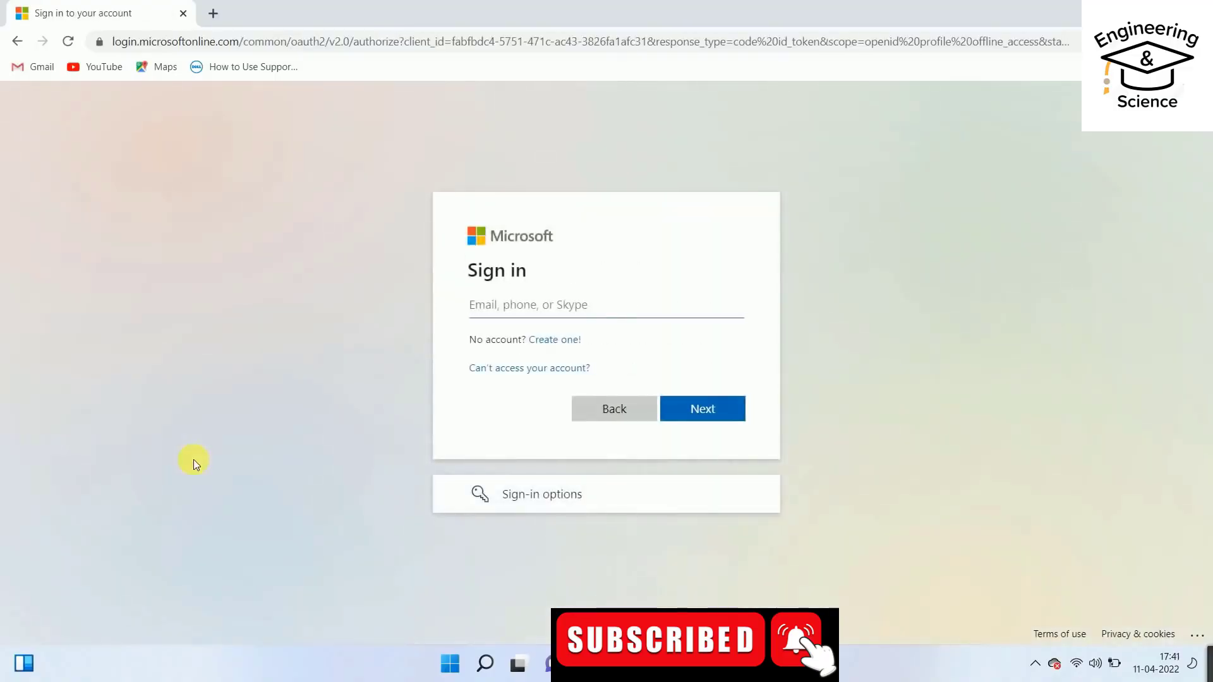
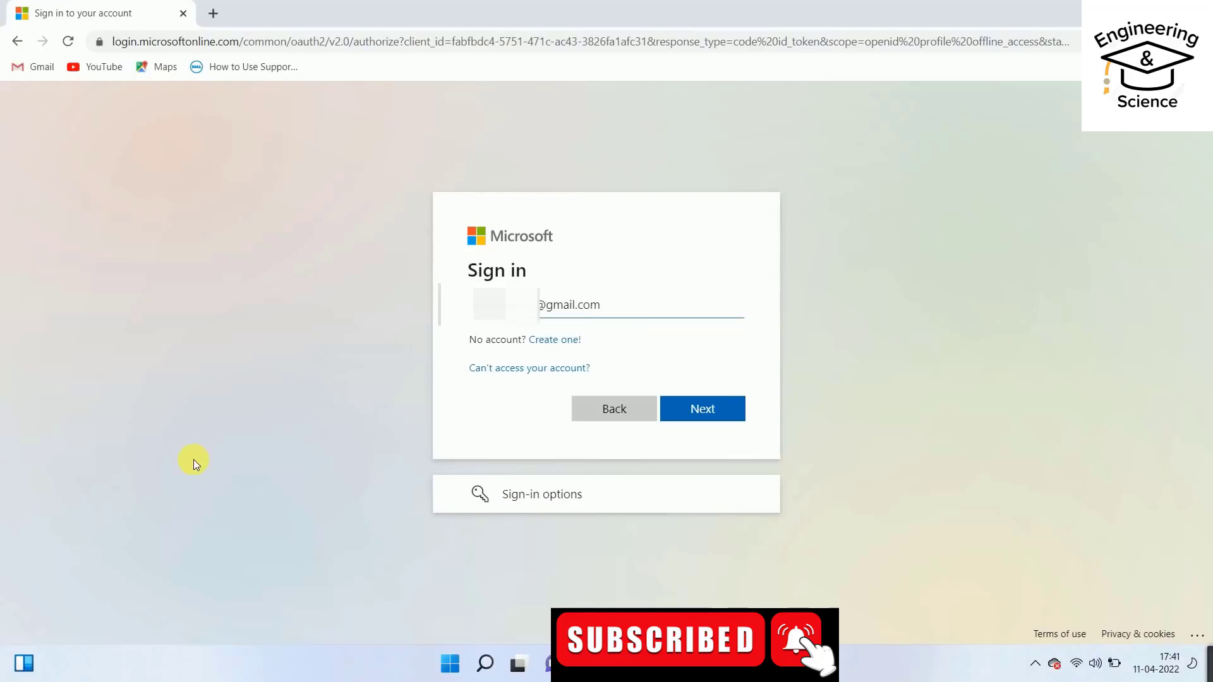
pyautogui.click(705, 414)
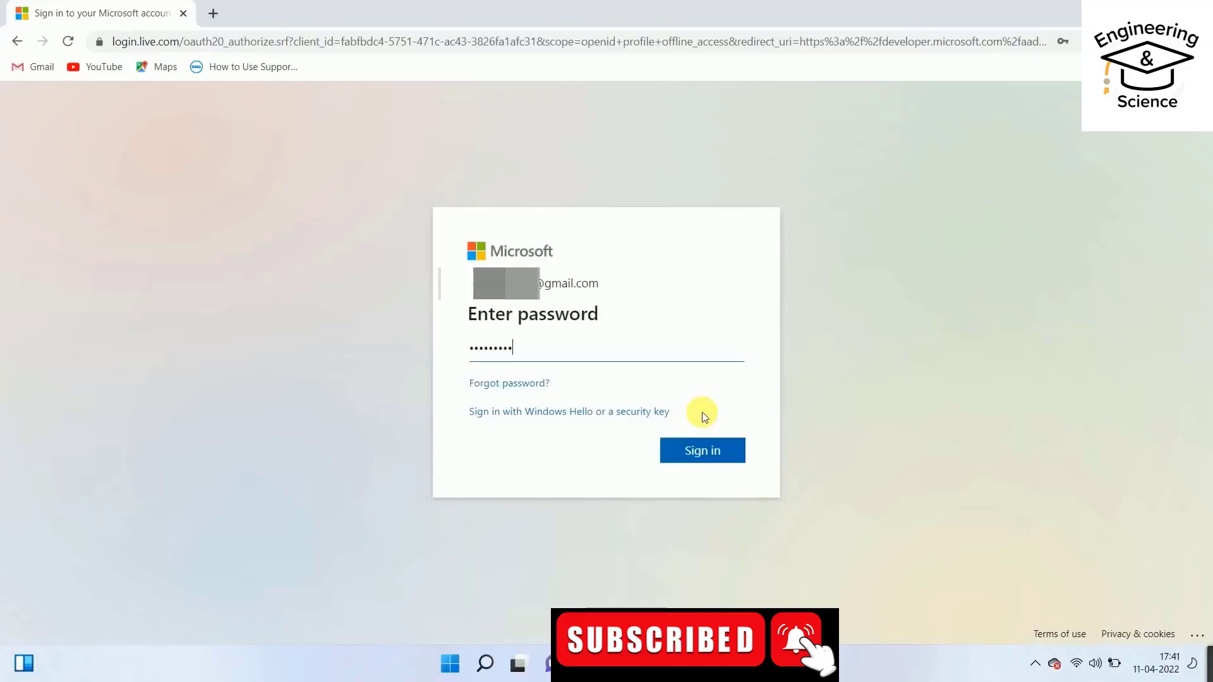
pyautogui.click(732, 452)
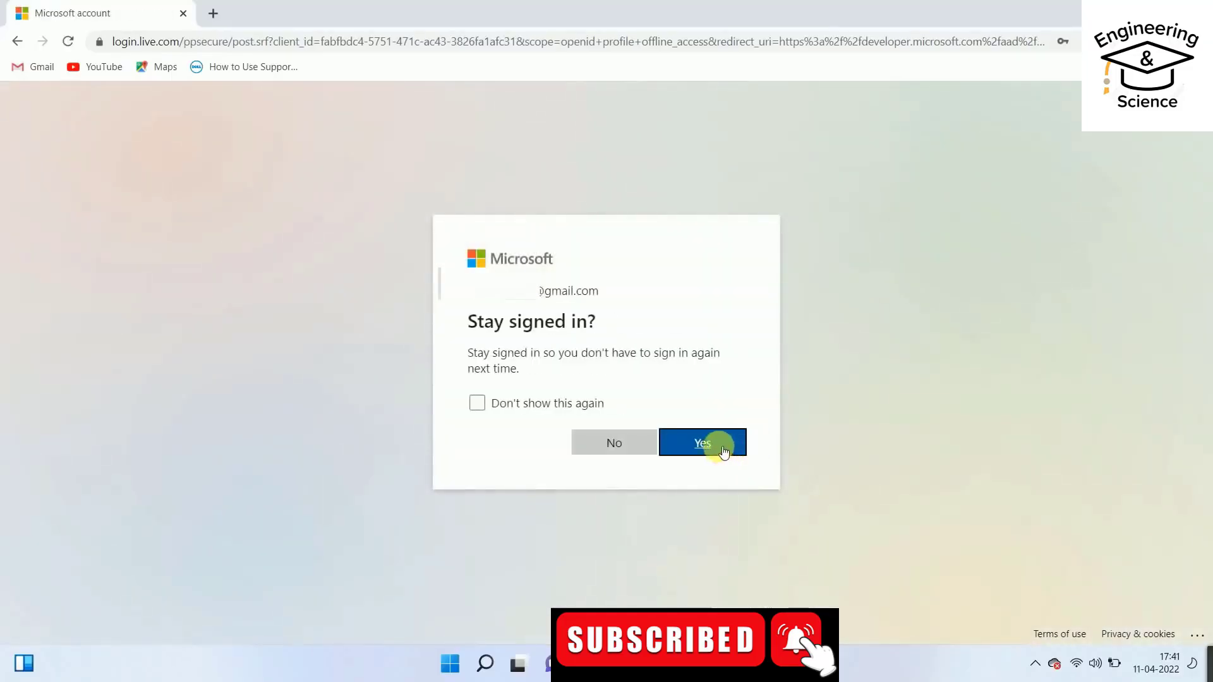
pyautogui.click(627, 445)
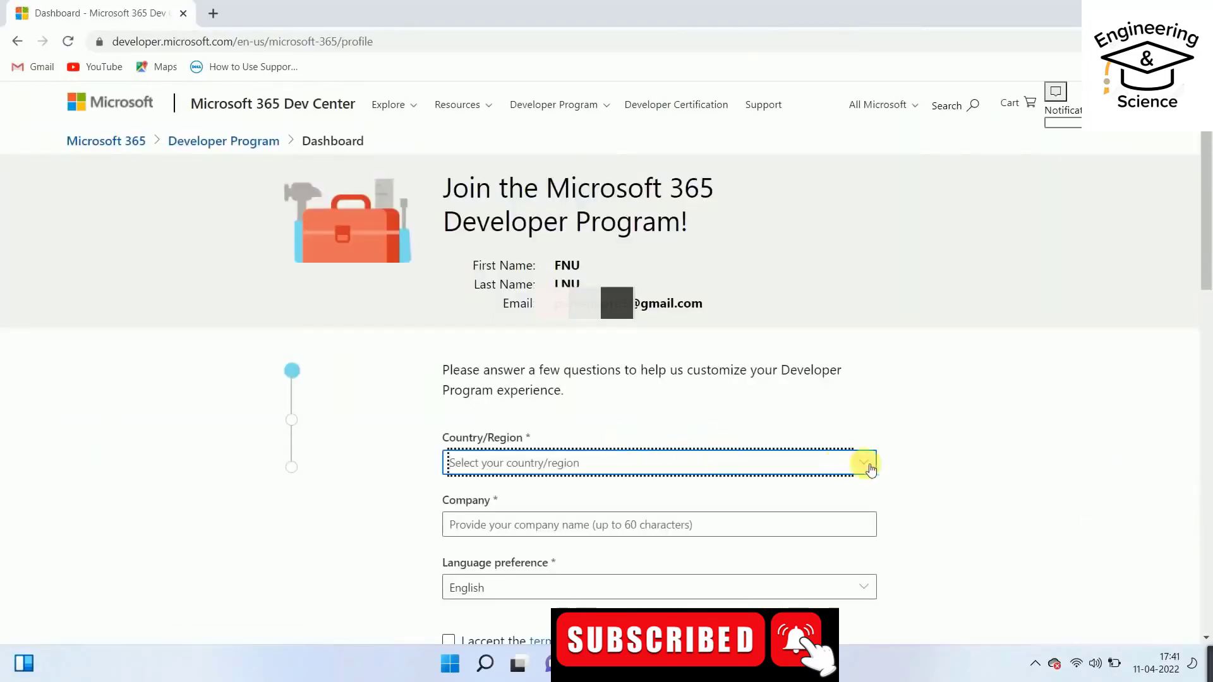
# Enter country Iraq and company ENG_school, accept the terms, opt into offers, and continue.
pyautogui.click(870, 469)
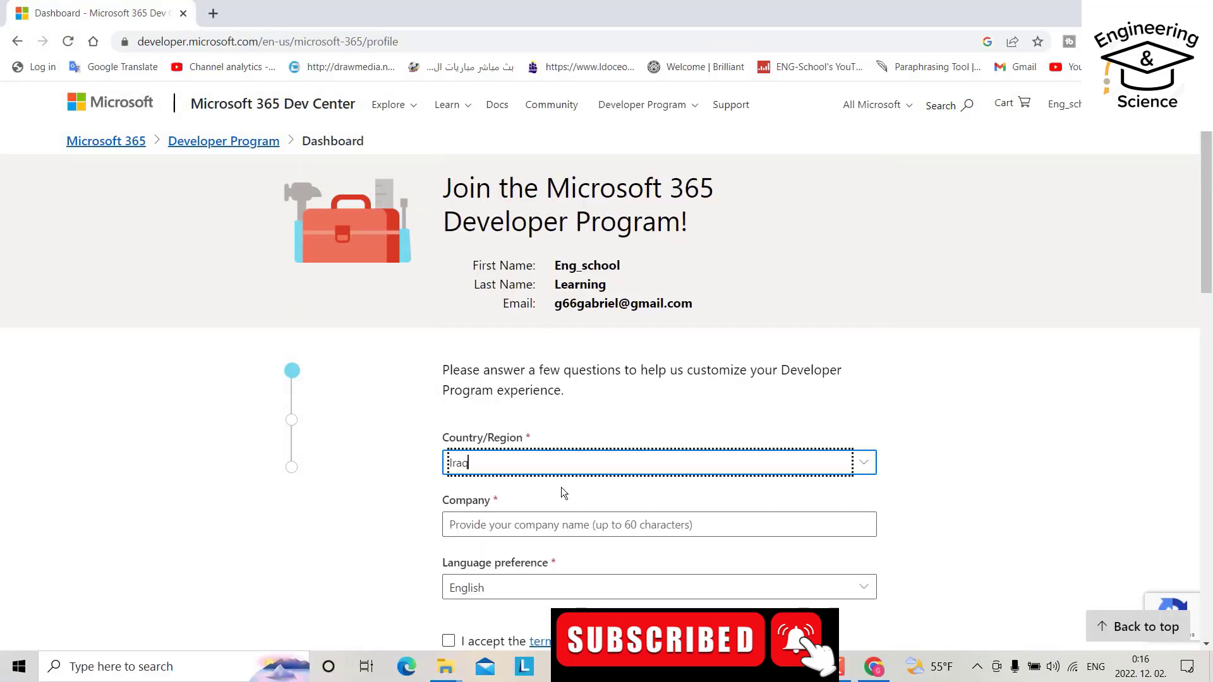
pyautogui.scroll(-2, 602, 441)
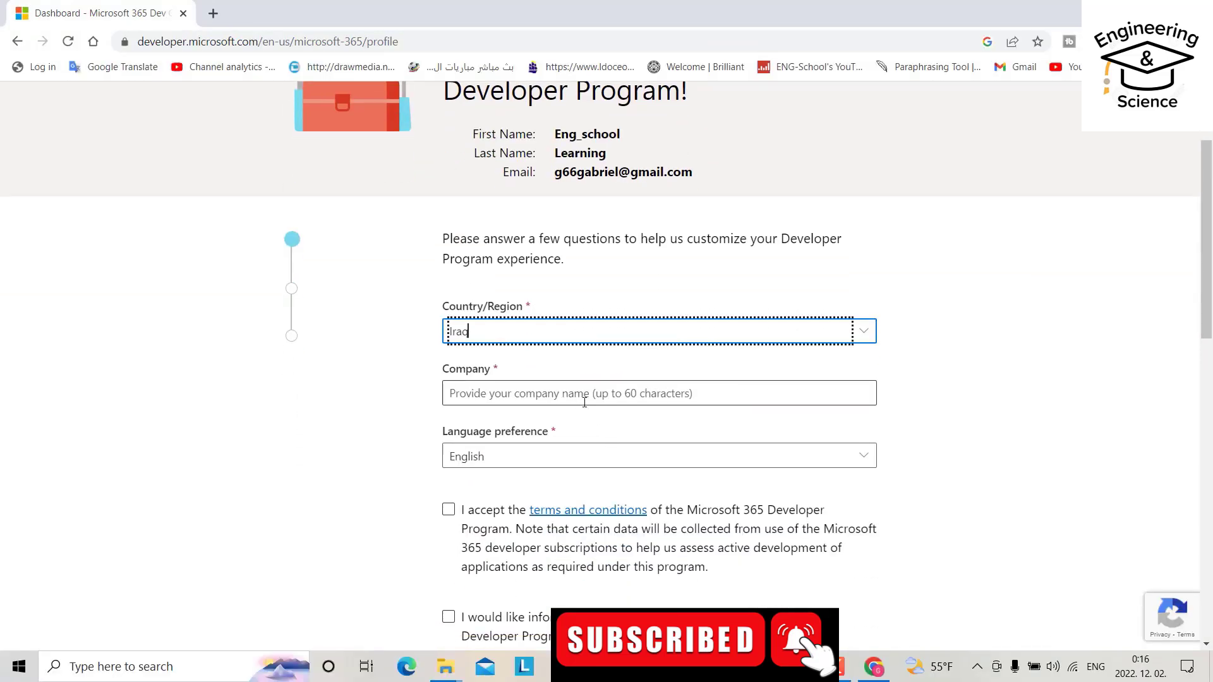
pyautogui.click(587, 395)
pyautogui.write('ENG_sc')
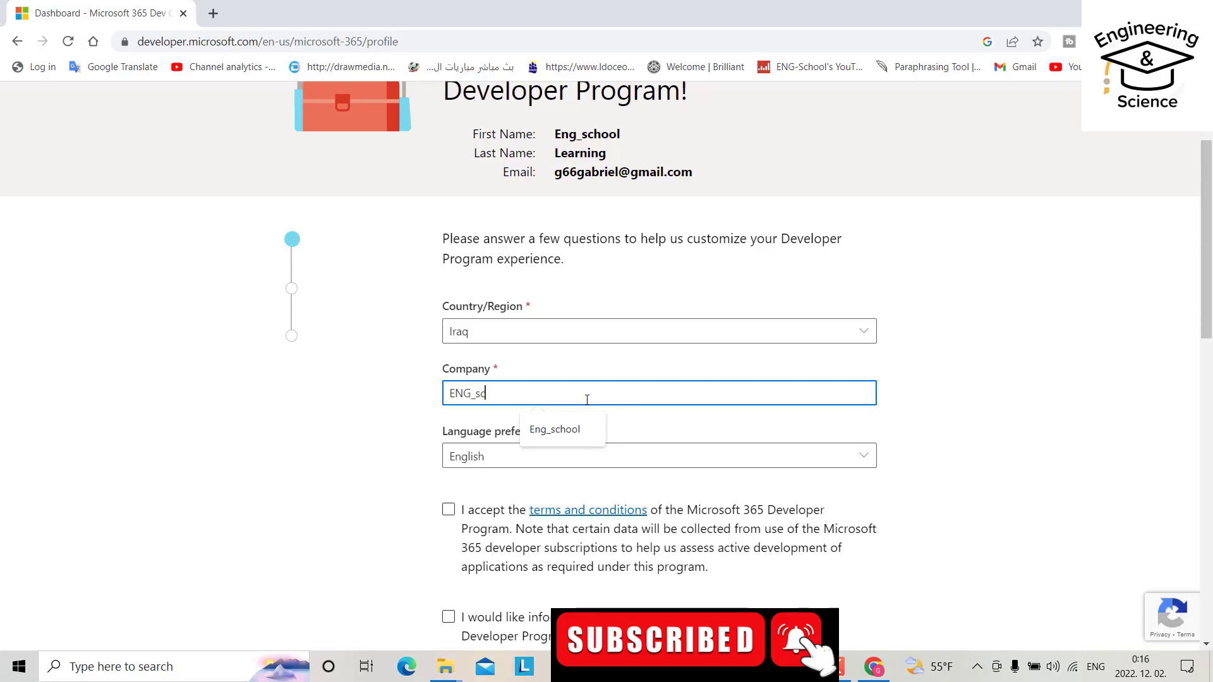
pyautogui.write('hool')
pyautogui.scroll(-2, 468, 383)
pyautogui.click(450, 378)
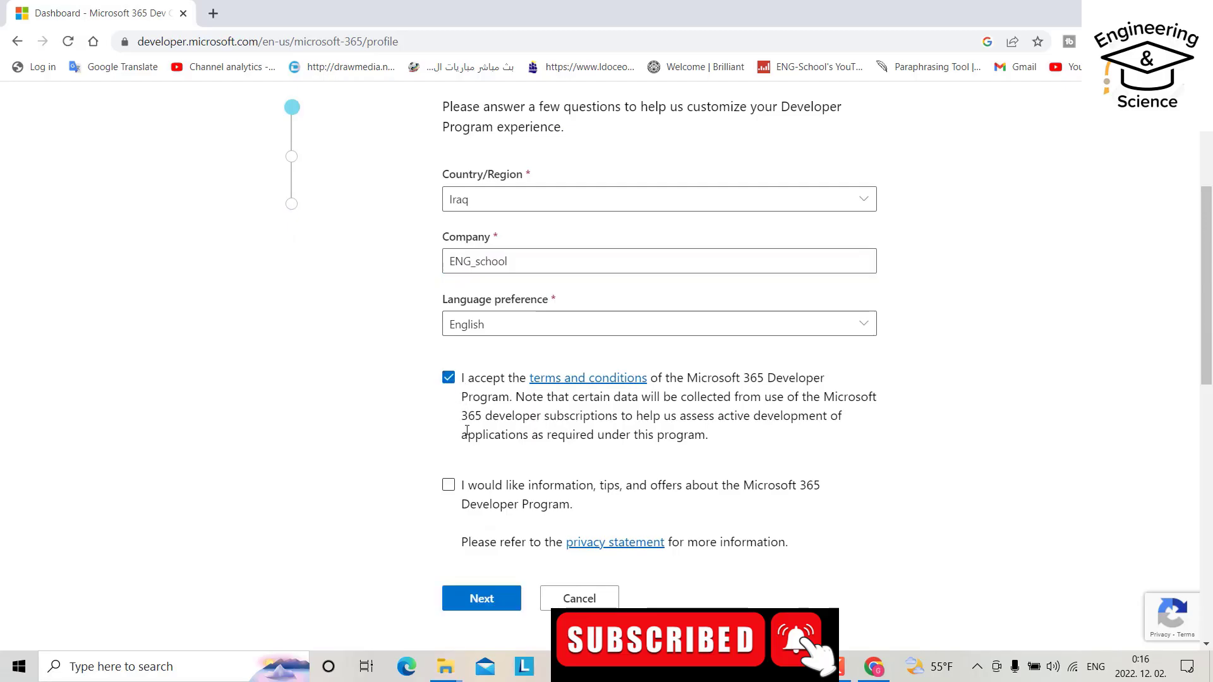
pyautogui.click(452, 484)
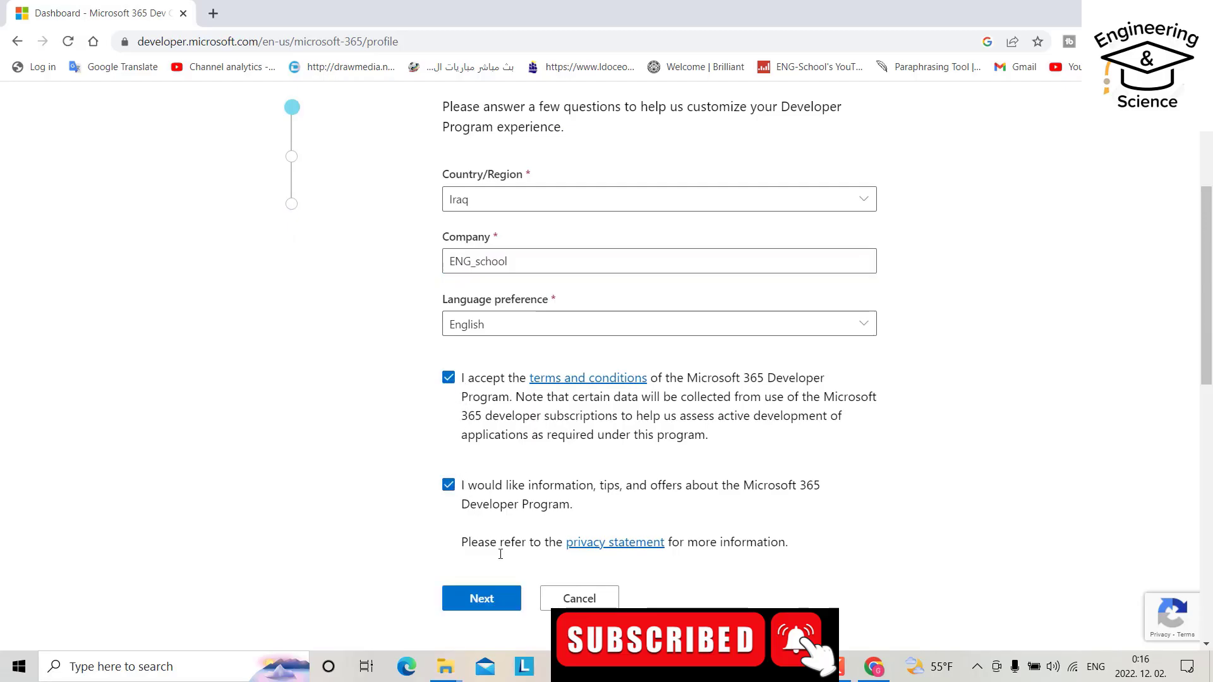
pyautogui.click(503, 600)
# Answer 'custom solutions for my own customers', select Microsoft Teams as the interest, and save.
pyautogui.click(462, 452)
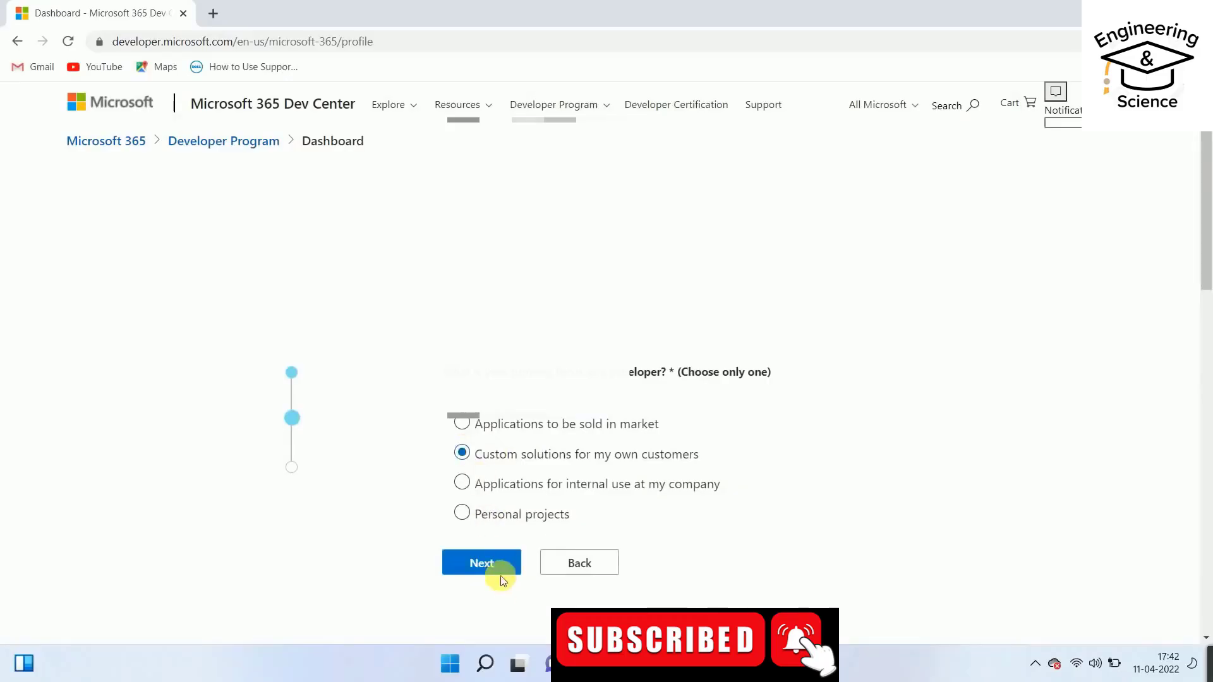
pyautogui.click(498, 562)
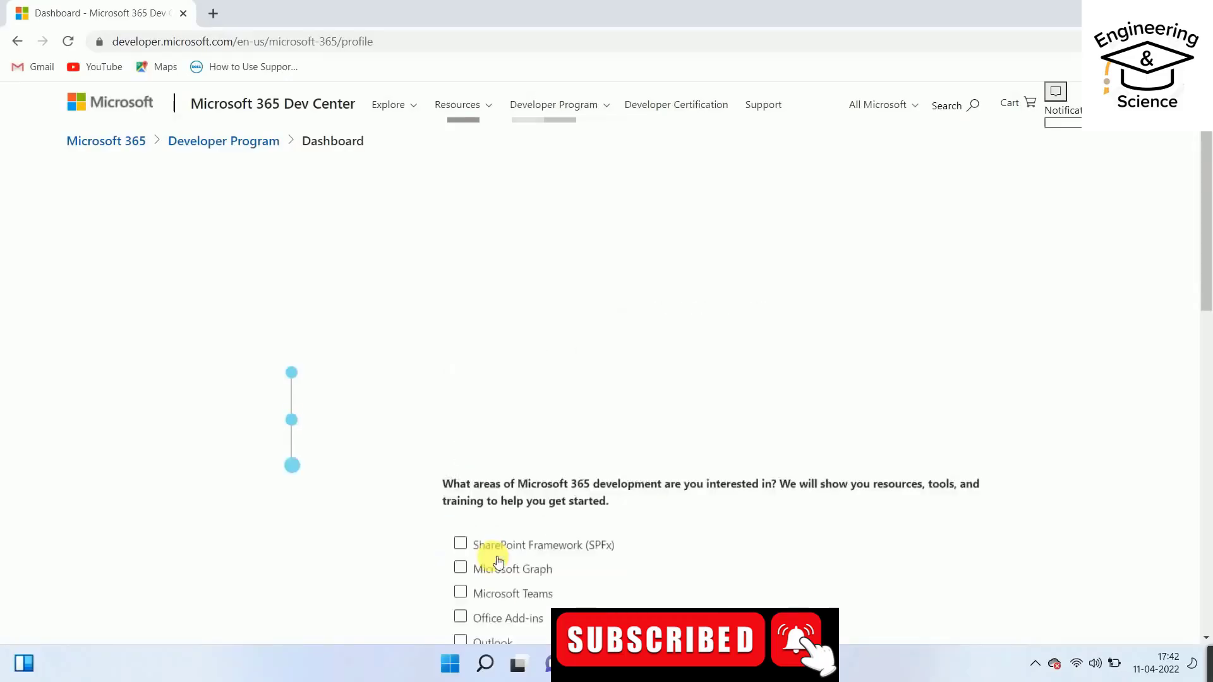
pyautogui.click(548, 481)
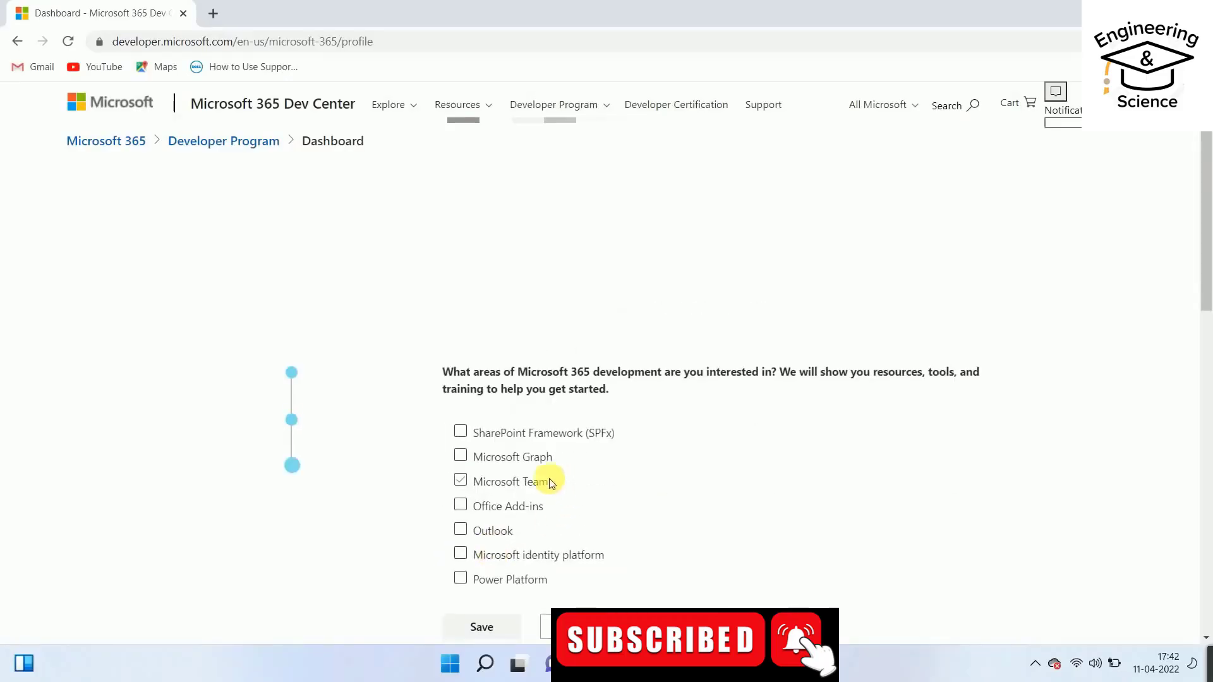
pyautogui.click(461, 480)
pyautogui.click(510, 628)
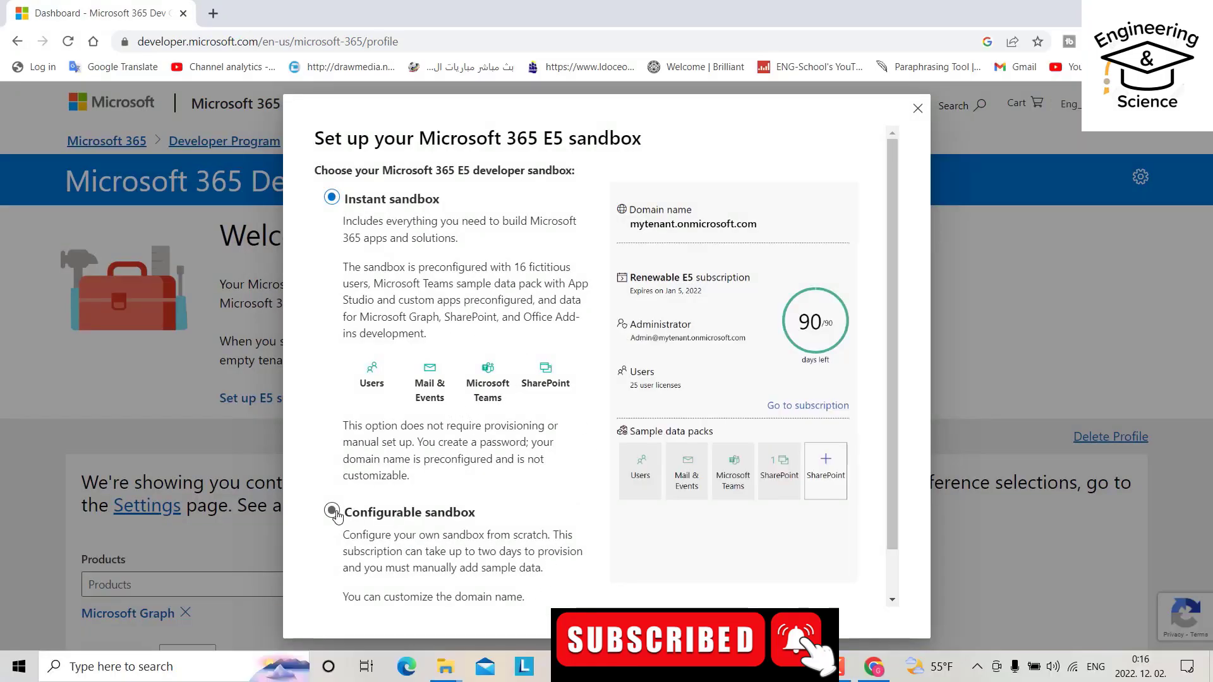
# Choose the Configurable sandbox and enter the admin username and an Engscholl-based domain name.
pyautogui.click(335, 514)
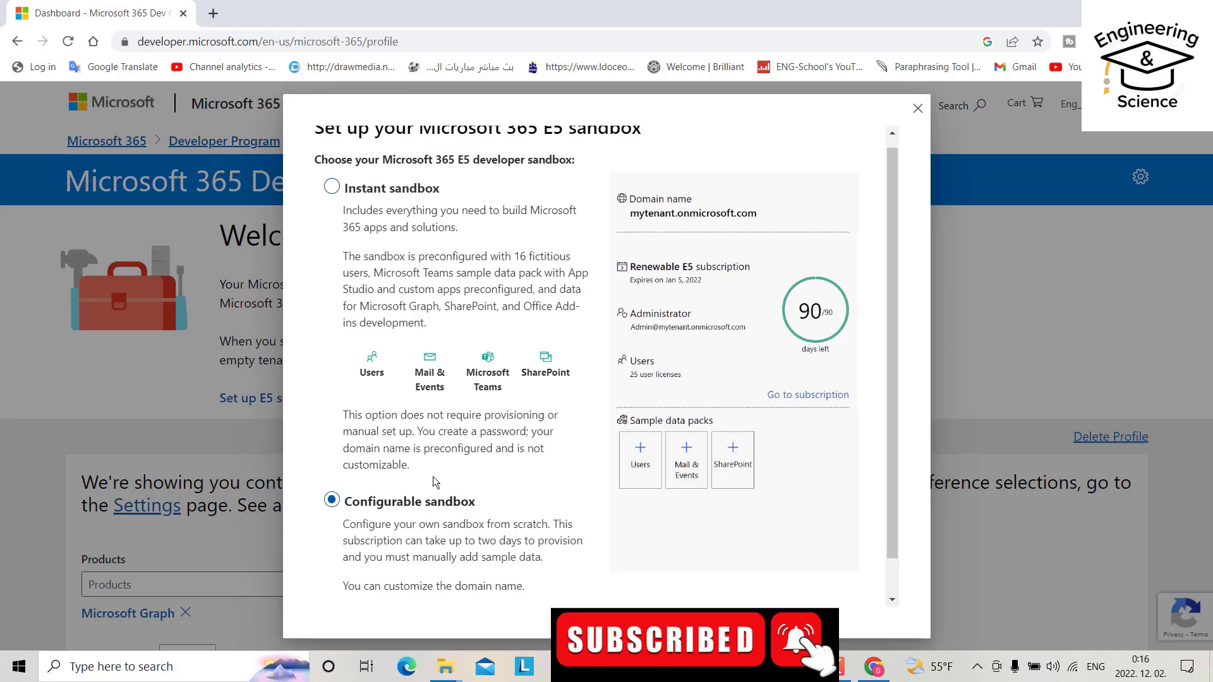
pyautogui.scroll(-1, 493, 422)
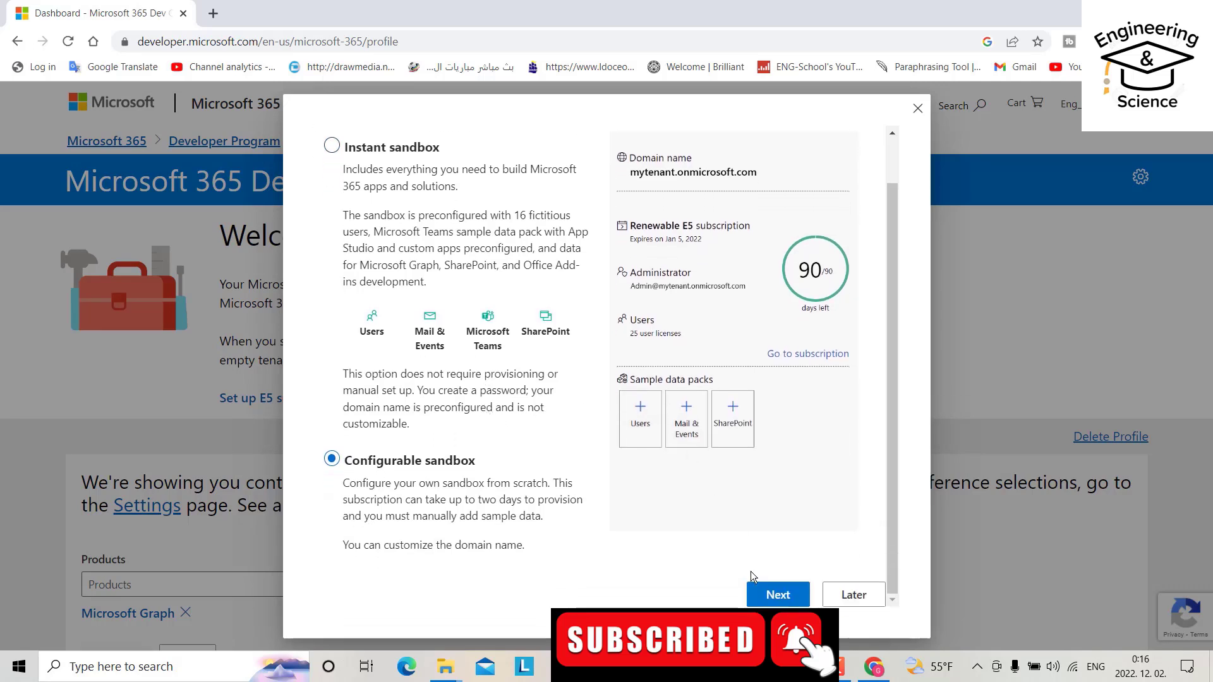
pyautogui.click(768, 592)
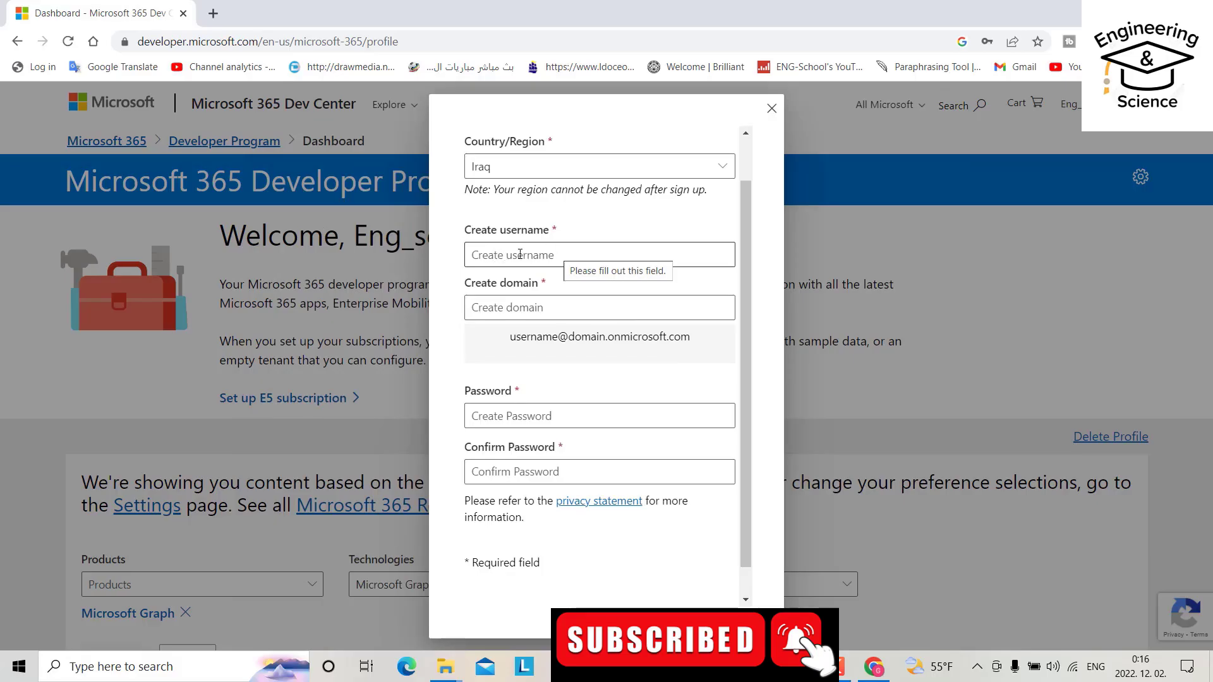
pyautogui.click(519, 254)
pyautogui.write('ENG_SCHOOL')
pyautogui.press('Tab')
pyautogui.write('Engs')
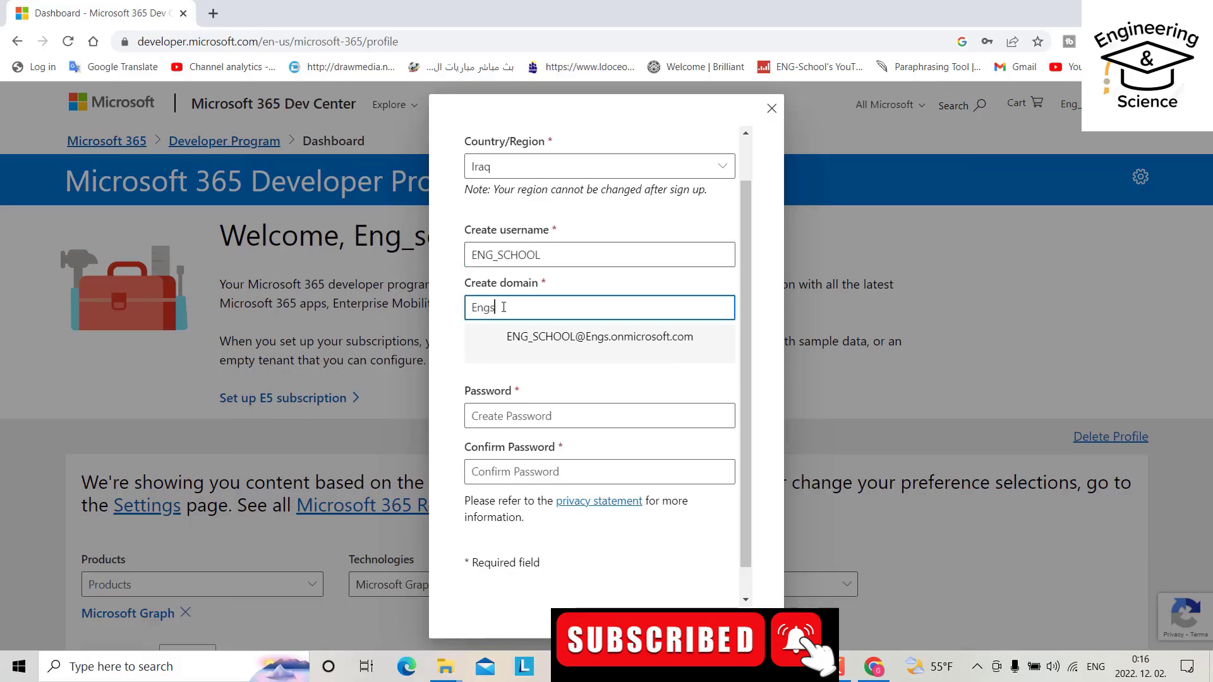
pyautogui.write('choll')
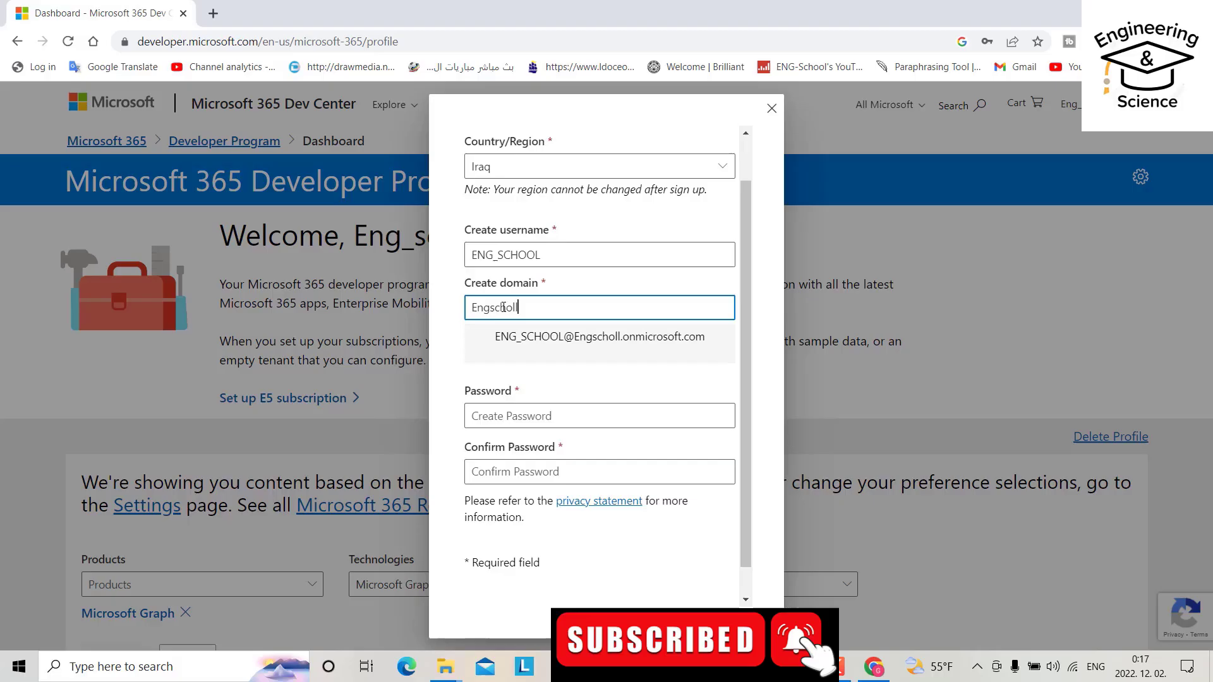
pyautogui.press('BackSpace')
pyautogui.press('BackSpace')
pyautogui.press('BackSpace')
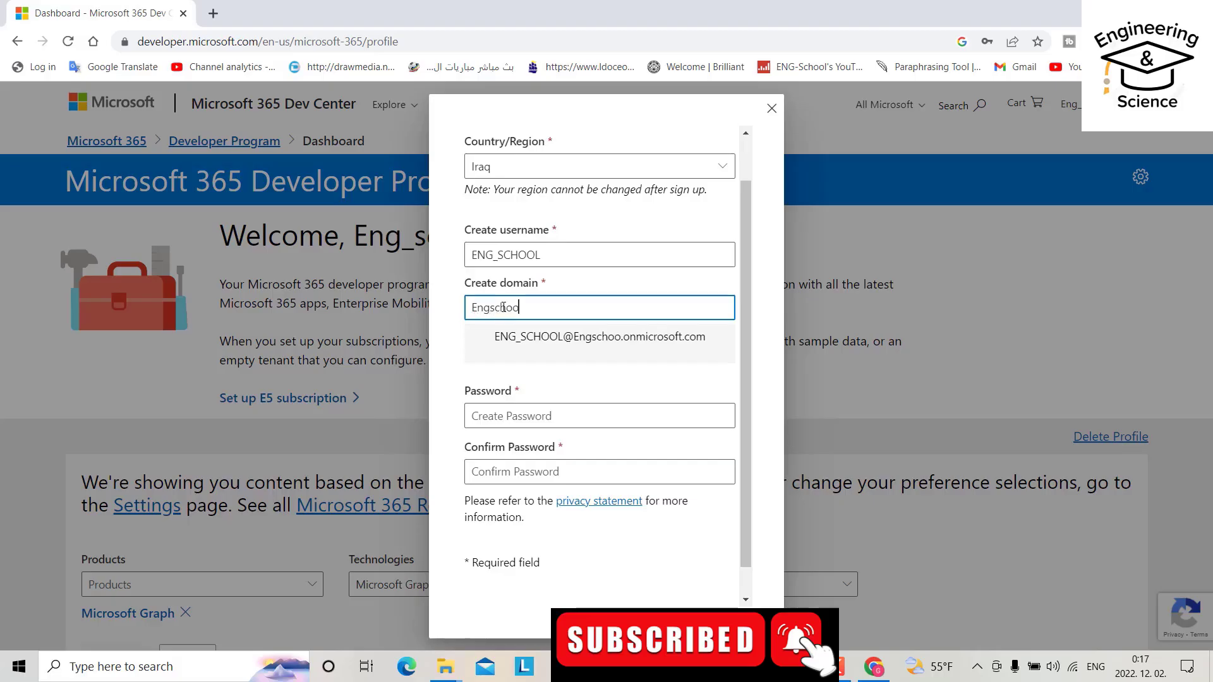
pyautogui.write('ool')
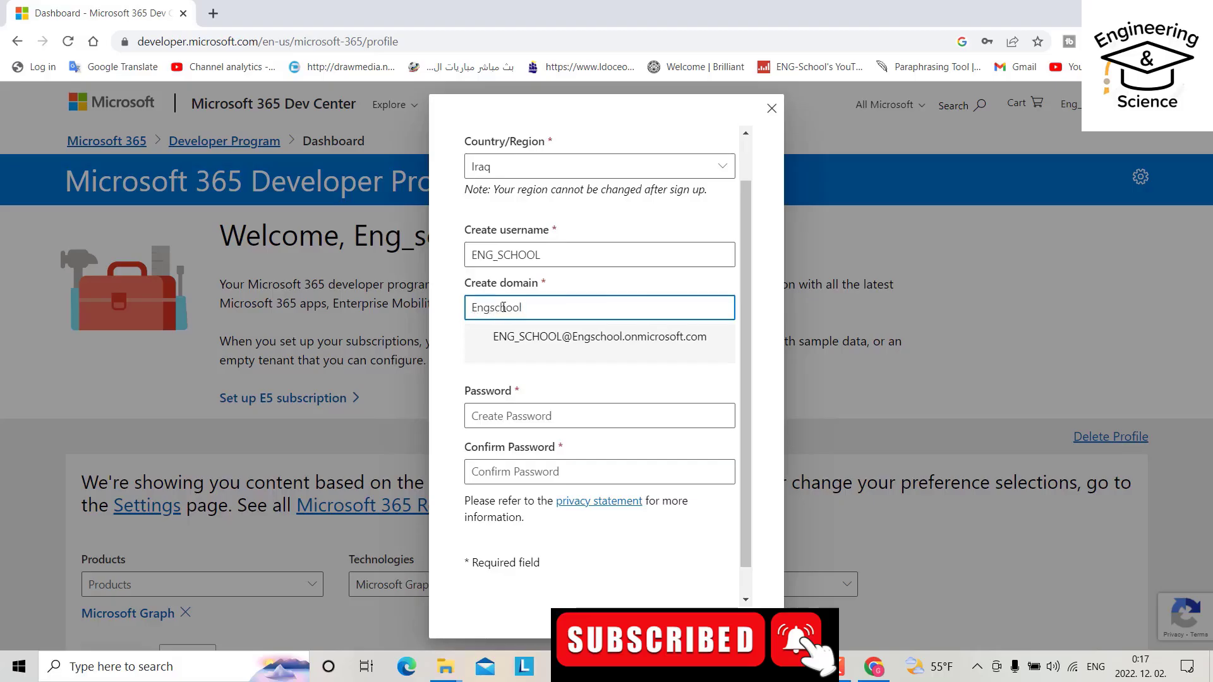
pyautogui.write('Engsch')
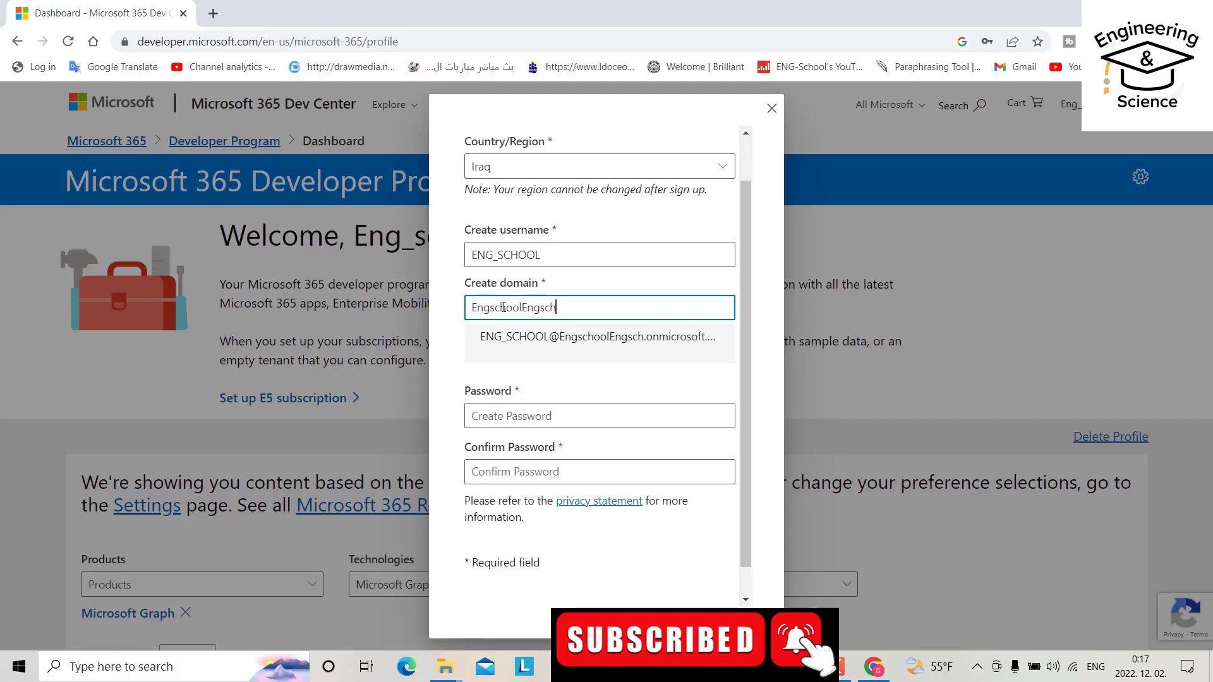
pyautogui.write('oll142')
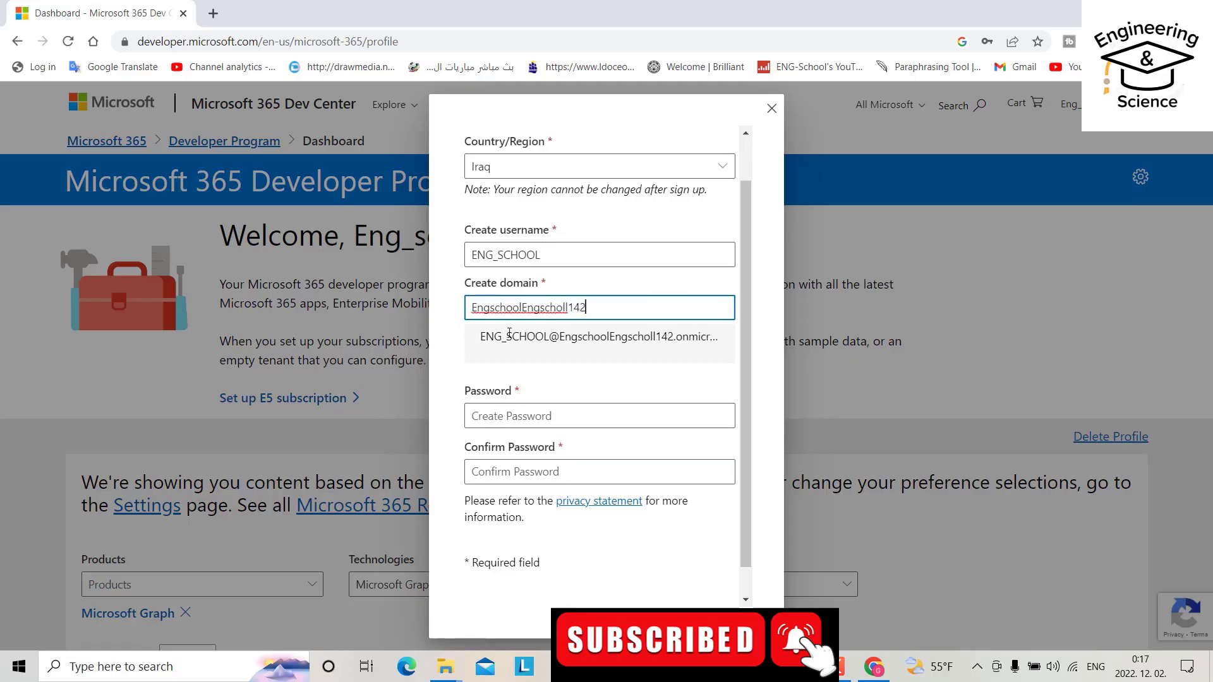
pyautogui.click(535, 378)
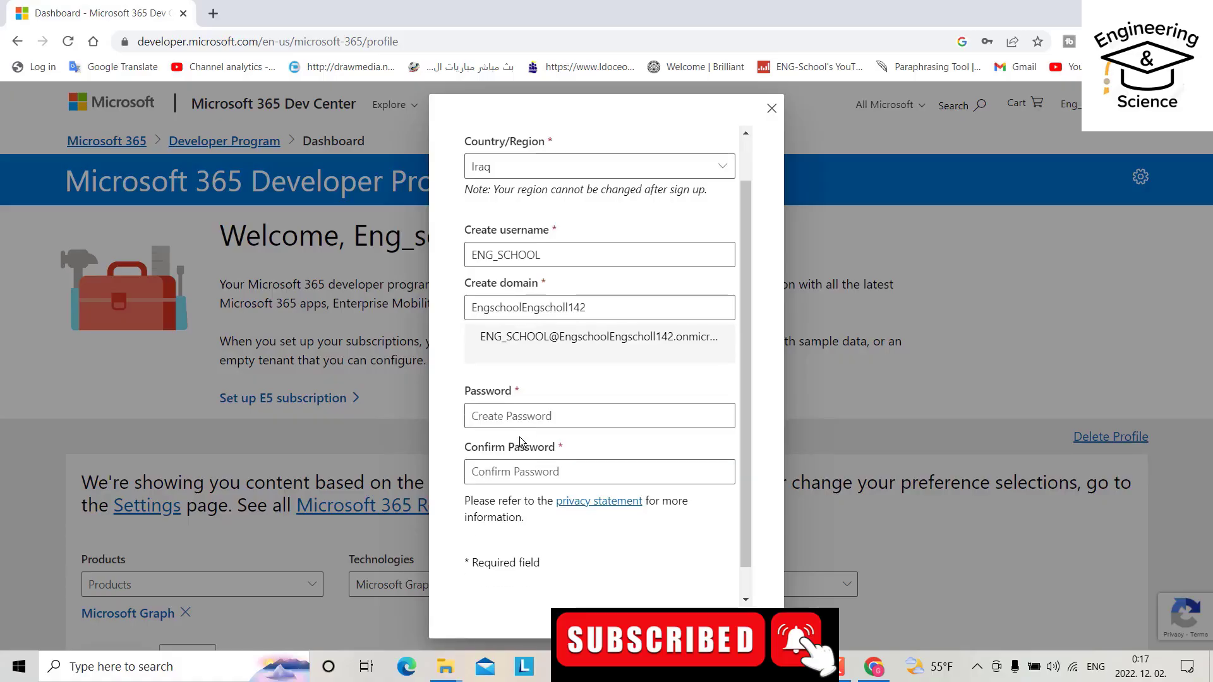
# Enter and confirm the sandbox password, submit the form, and let the browser save it.
pyautogui.click(520, 416)
pyautogui.hotkey('ctrl', 'v')
pyautogui.press('Tab')
pyautogui.hotkey('ctrl', 'v')
pyautogui.scroll(-1, 506, 484)
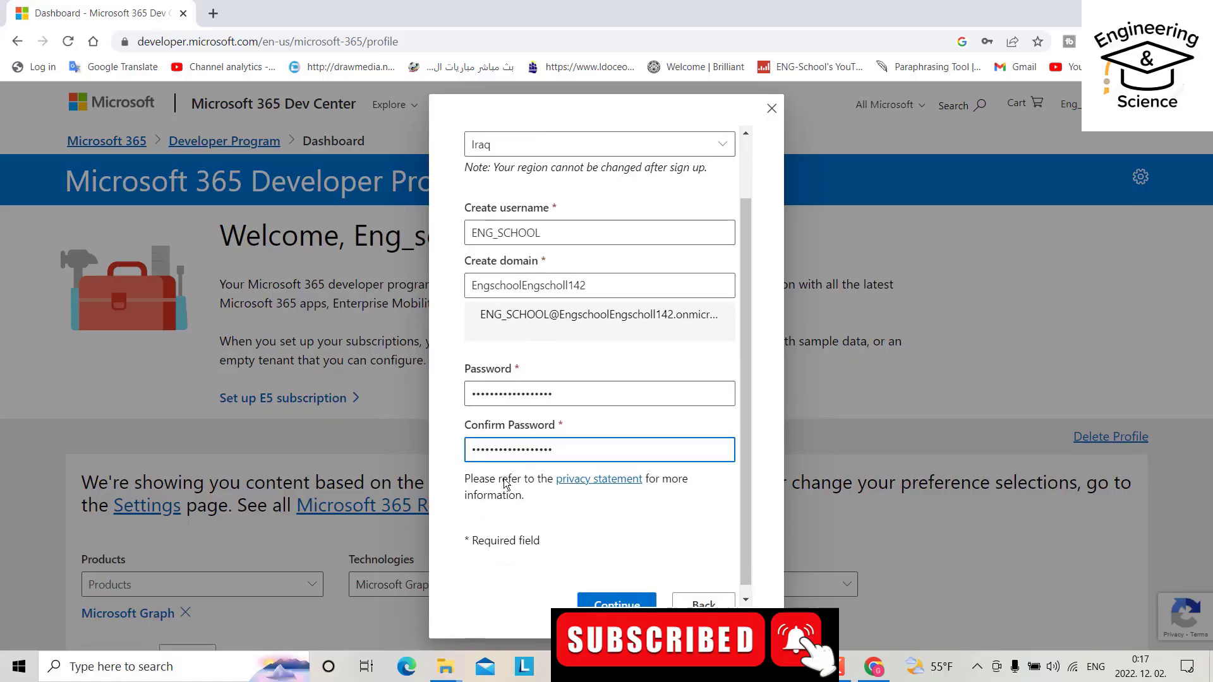
pyautogui.press('Return')
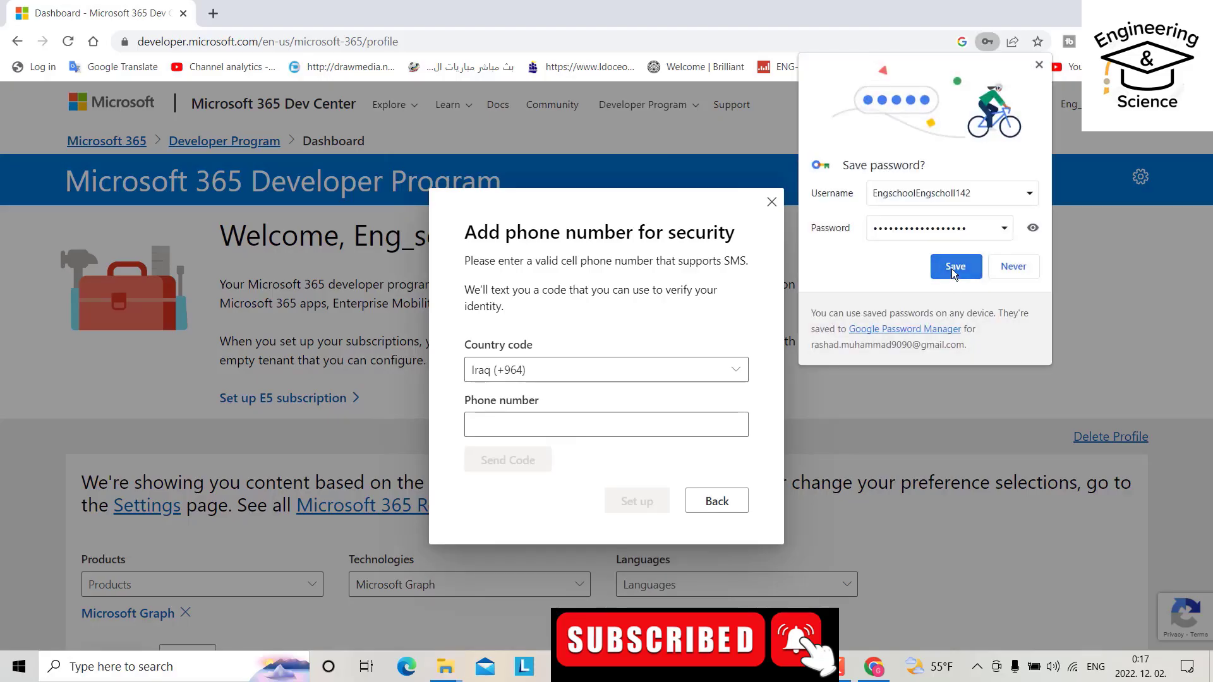
pyautogui.click(955, 269)
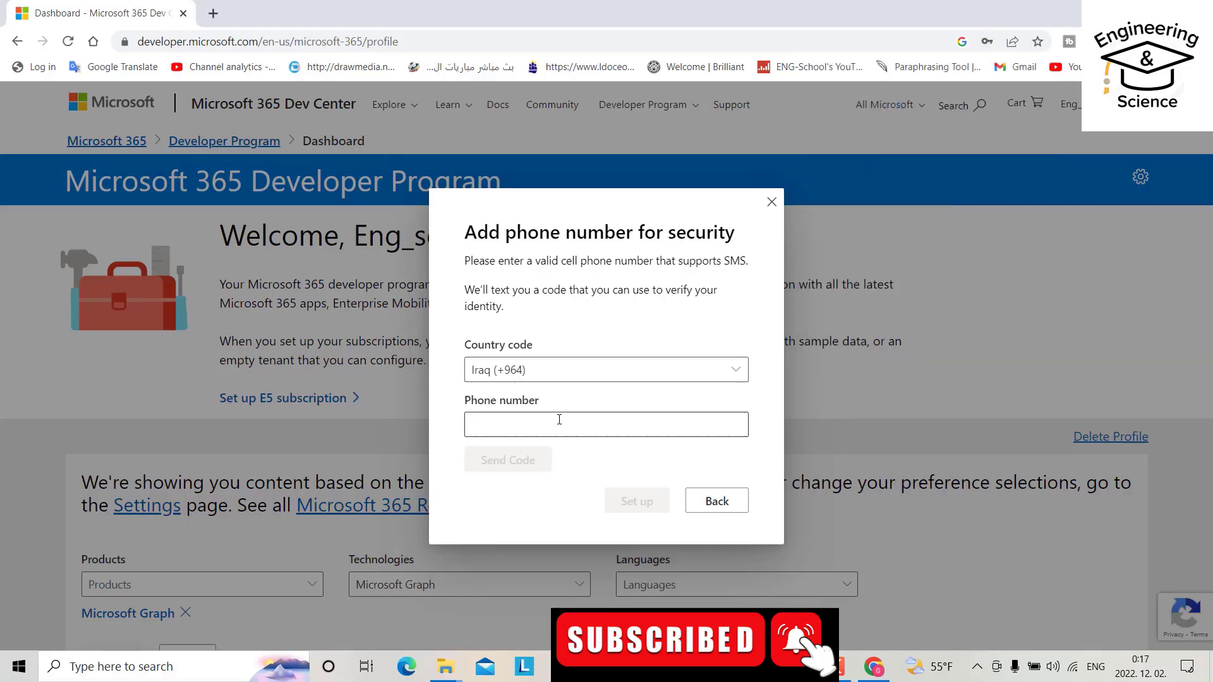
# Verify with the security phone number and SMS code, then complete the E5 sandbox setup.
pyautogui.click(548, 433)
pyautogui.click(506, 460)
pyautogui.click(507, 460)
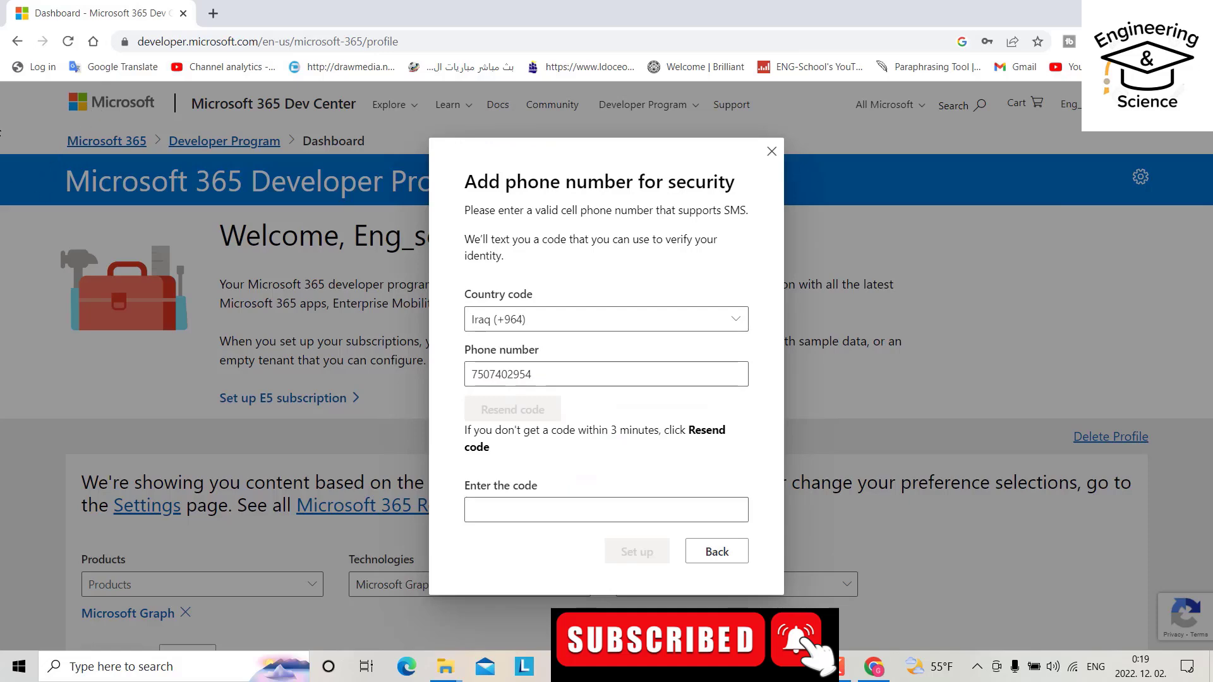
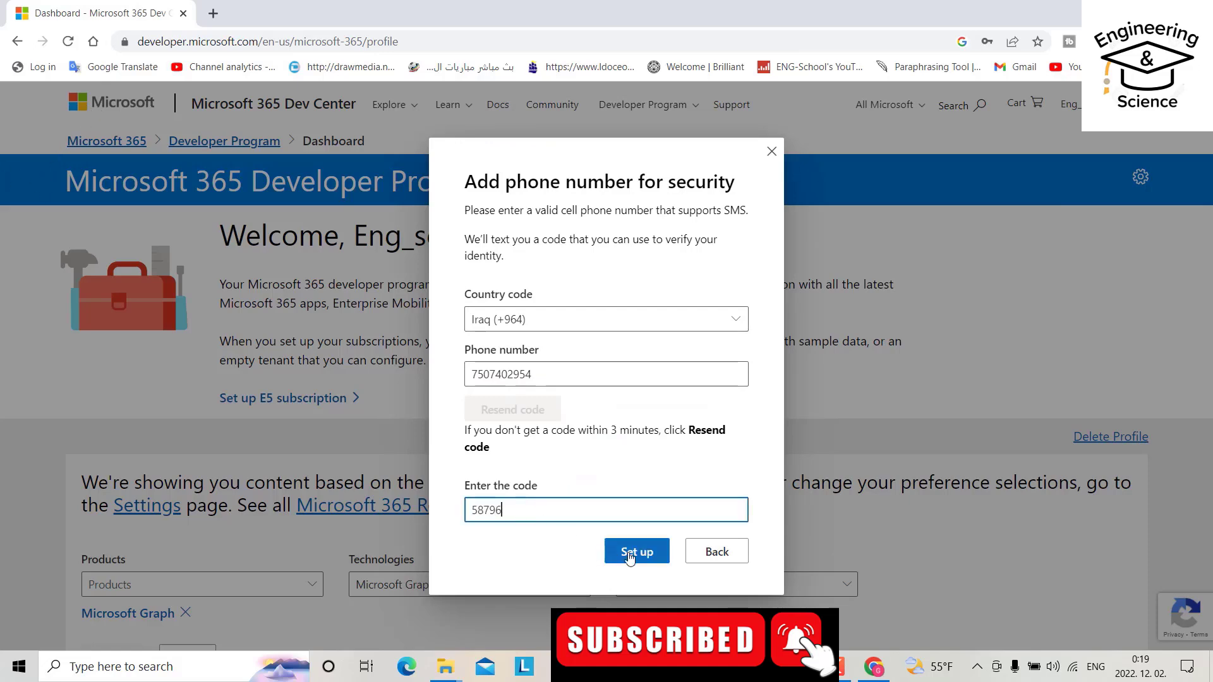
pyautogui.click(632, 555)
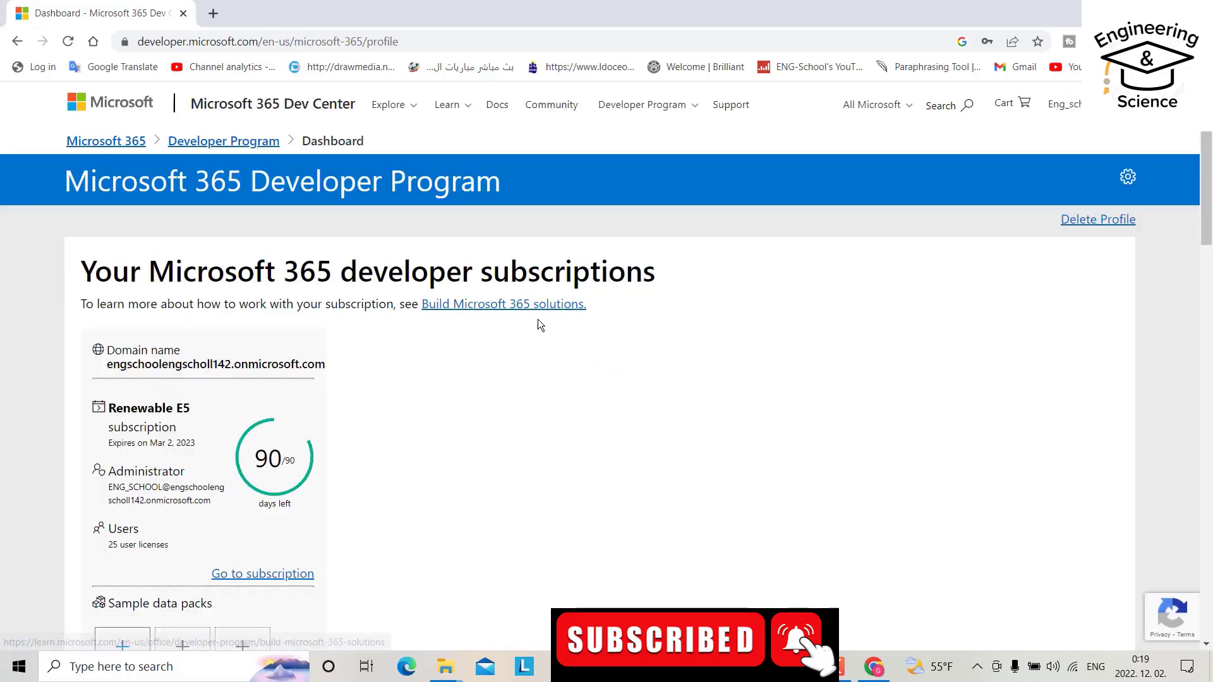
# Open the new Renewable E5 subscription in Microsoft 365.
pyautogui.scroll(-4, 381, 390)
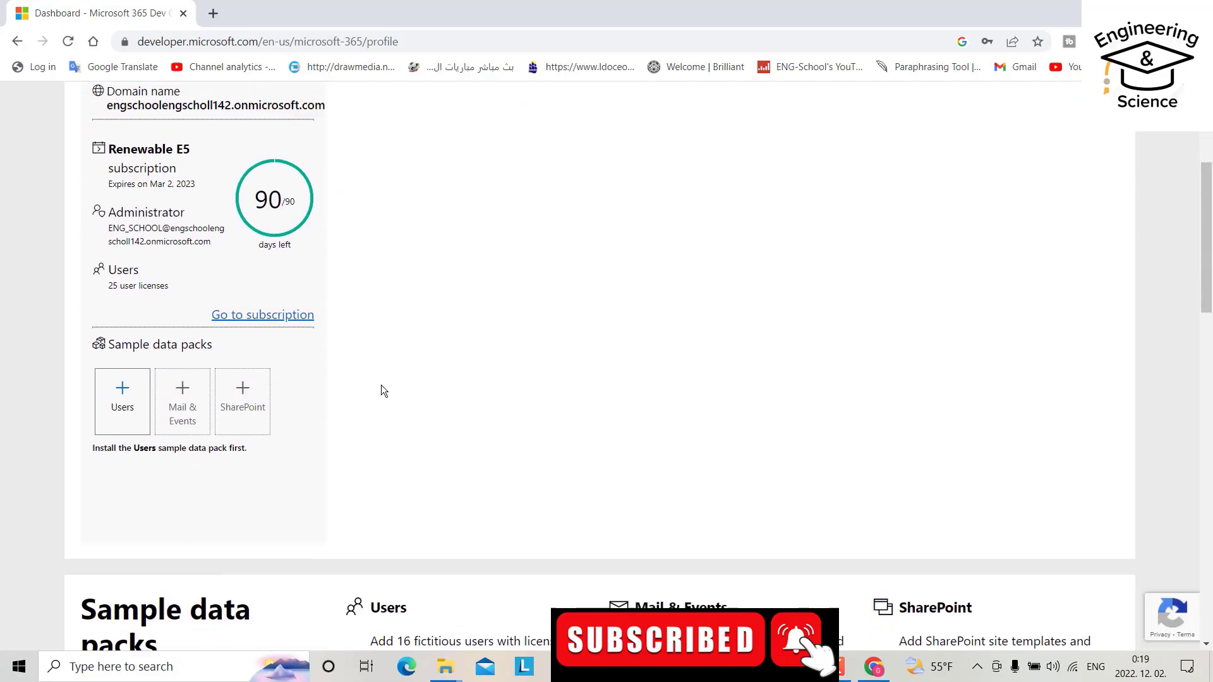
pyautogui.scroll(4, 381, 390)
pyautogui.scroll(-2, 381, 391)
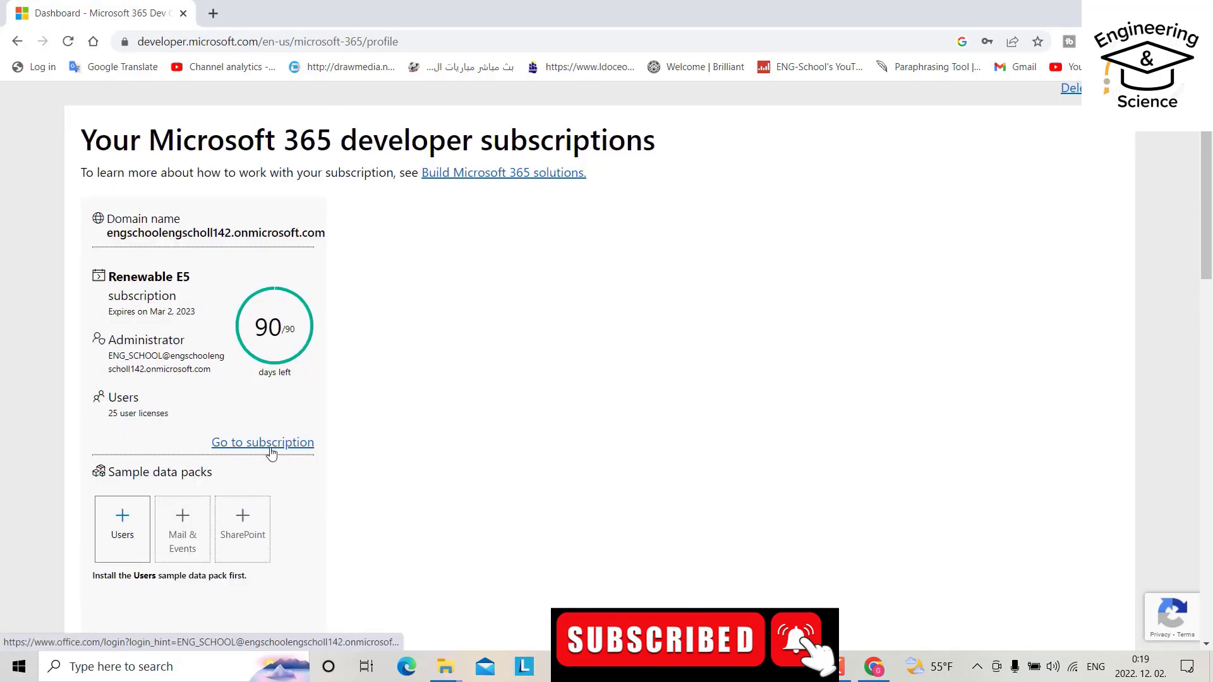
pyautogui.click(272, 454)
# Sign in with the sandbox admin account and dismiss the password prompt, welcome tour and tip.
pyautogui.click(692, 465)
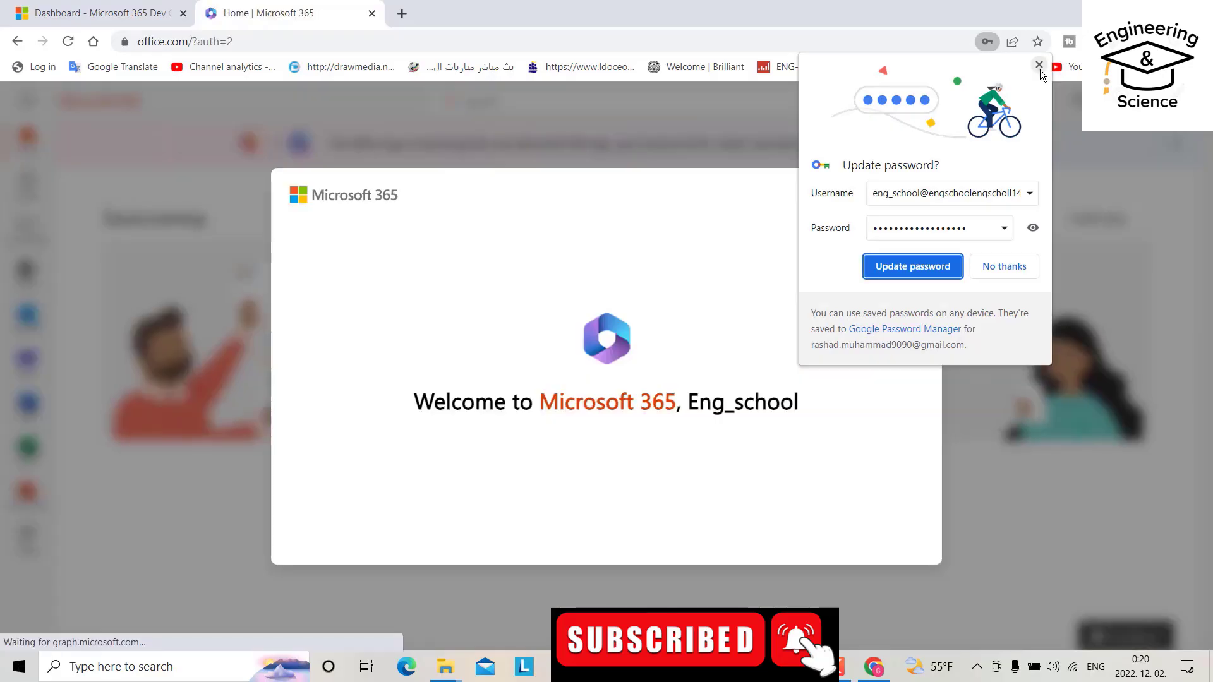
pyautogui.click(1039, 66)
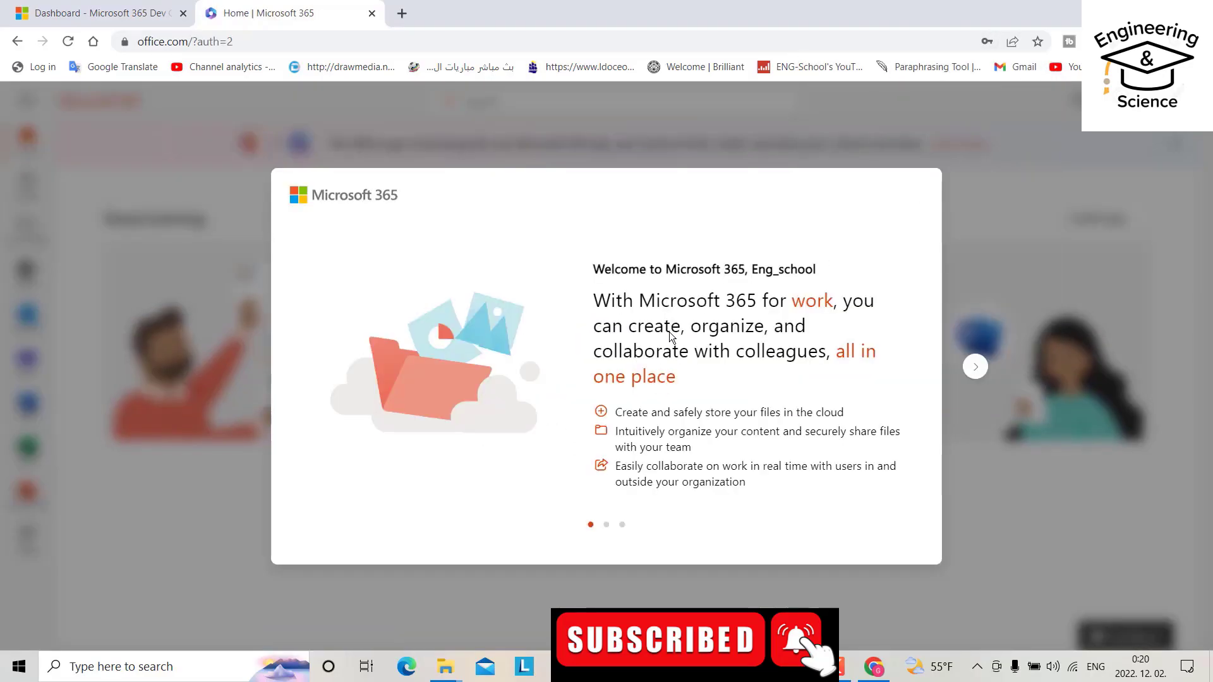
pyautogui.click(975, 367)
pyautogui.click(975, 367)
pyautogui.click(975, 367)
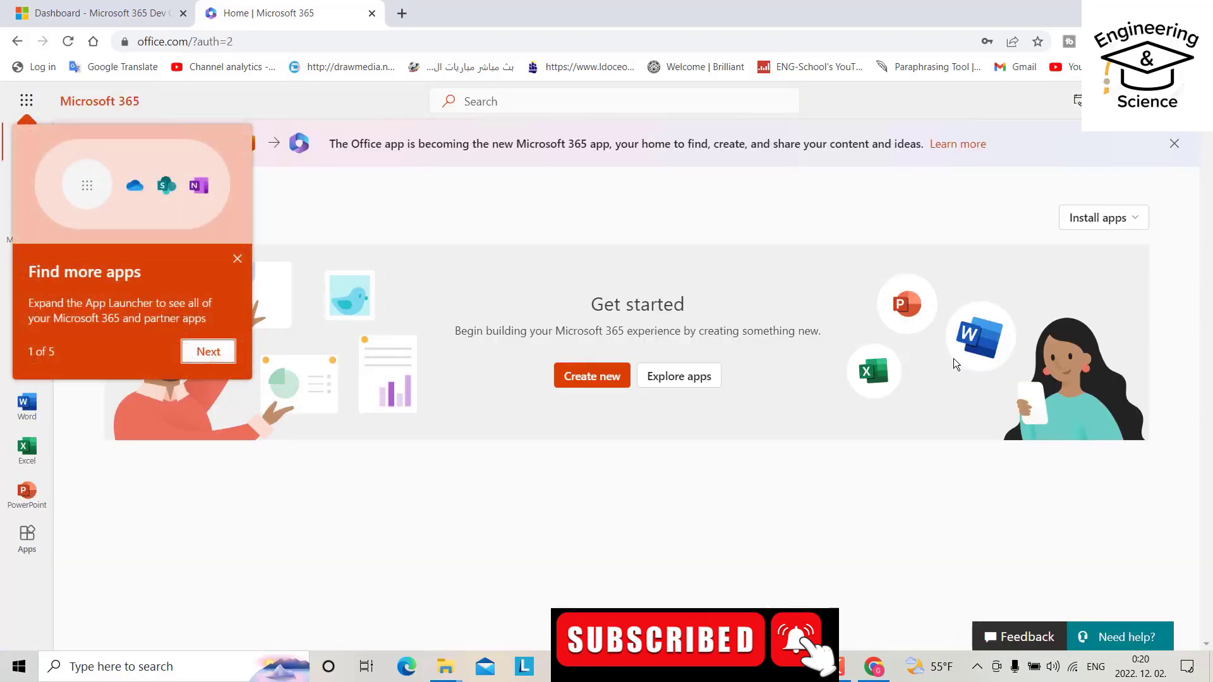
pyautogui.click(237, 258)
# Download the Microsoft 365 apps installer and show OfficeSetup (1).exe in the Downloads folder.
pyautogui.click(1105, 223)
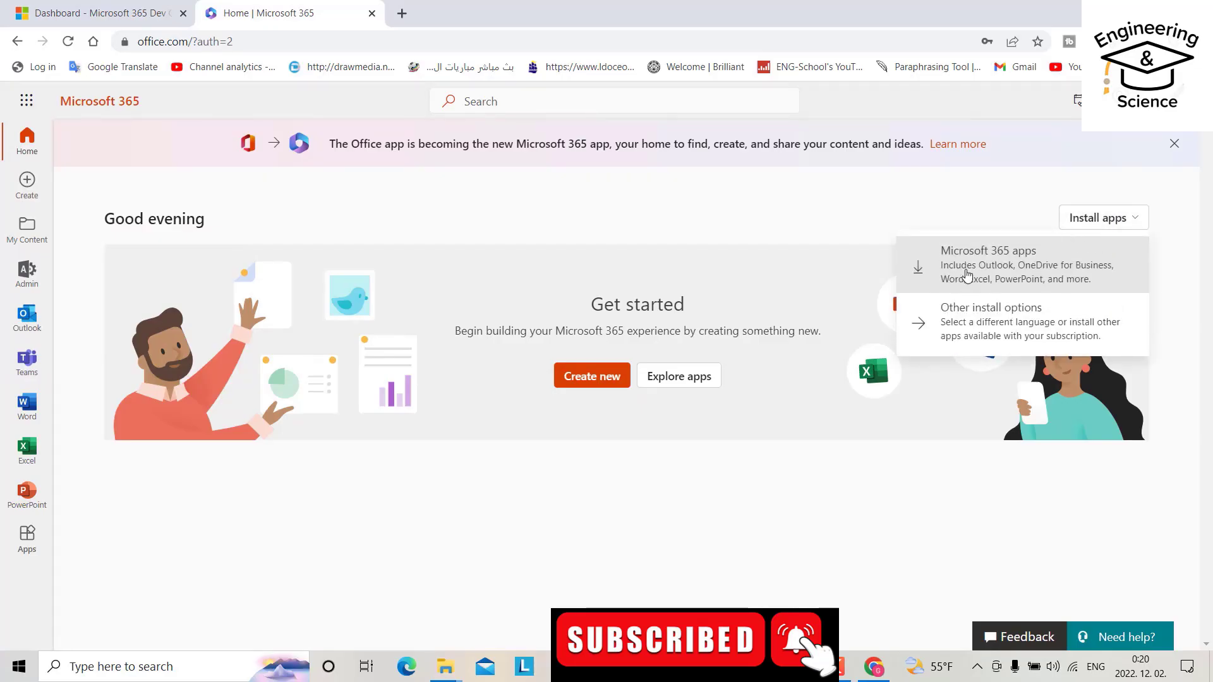
pyautogui.click(967, 274)
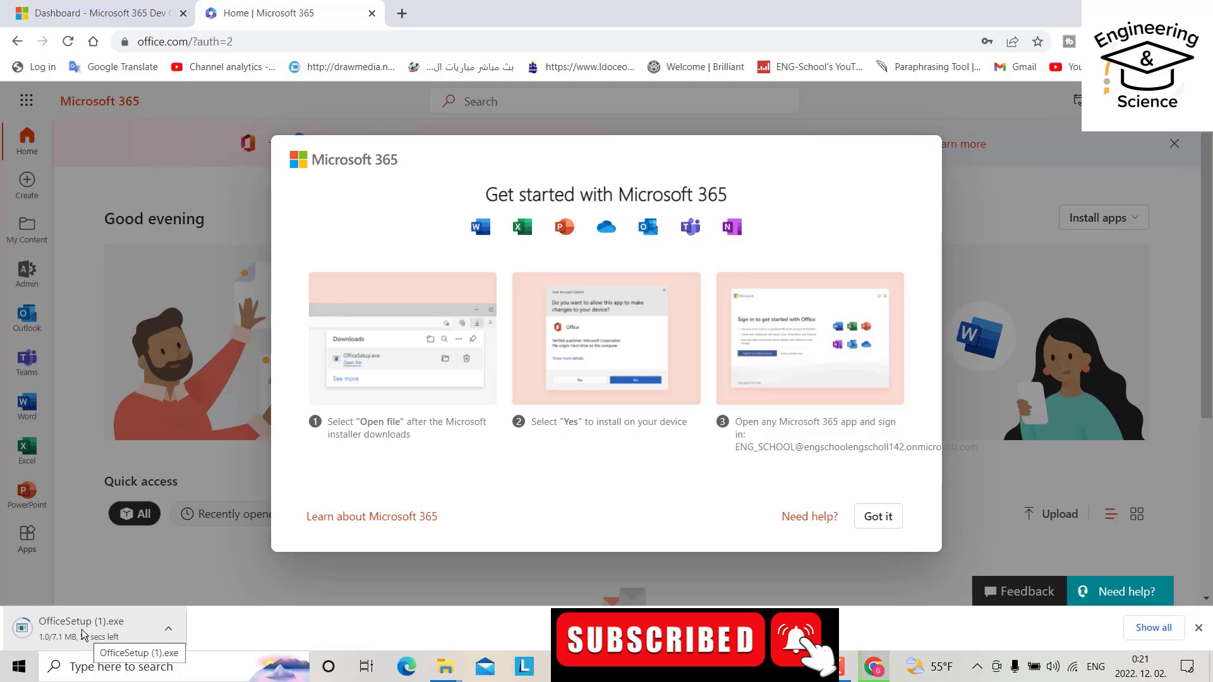
pyautogui.click(168, 629)
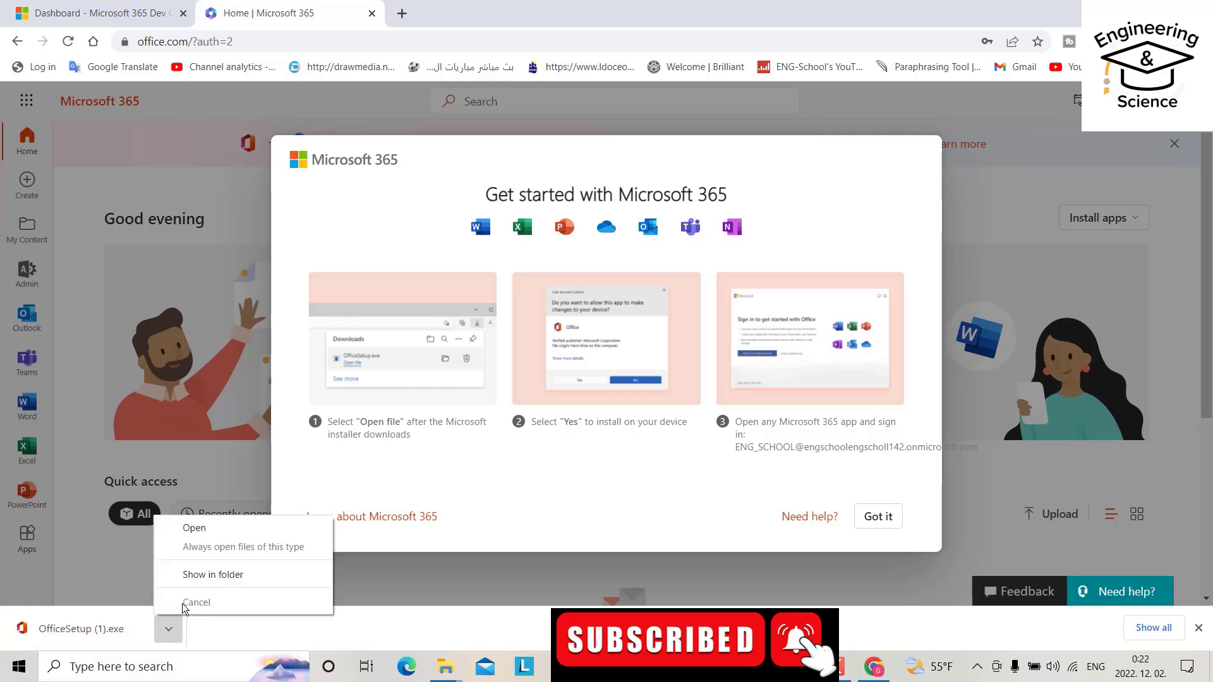
pyautogui.click(187, 584)
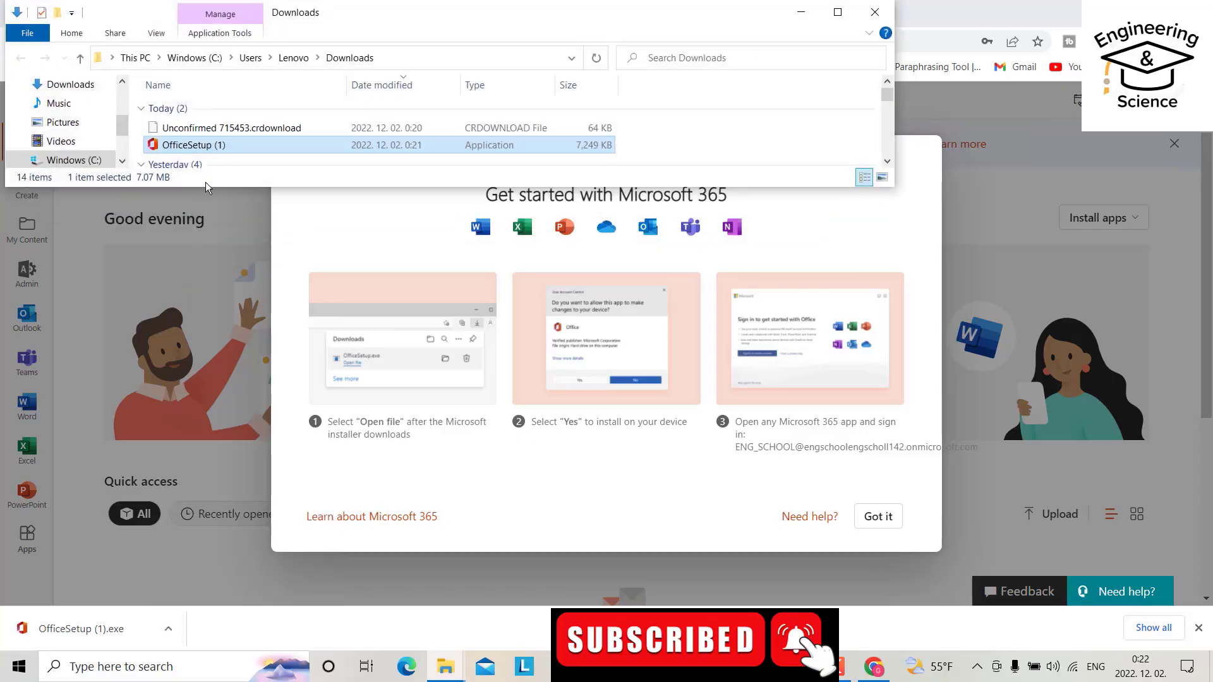
# Run OfficeSetup (1) as administrator and minimize the Downloads window while it installs.
pyautogui.rightClick(216, 149)
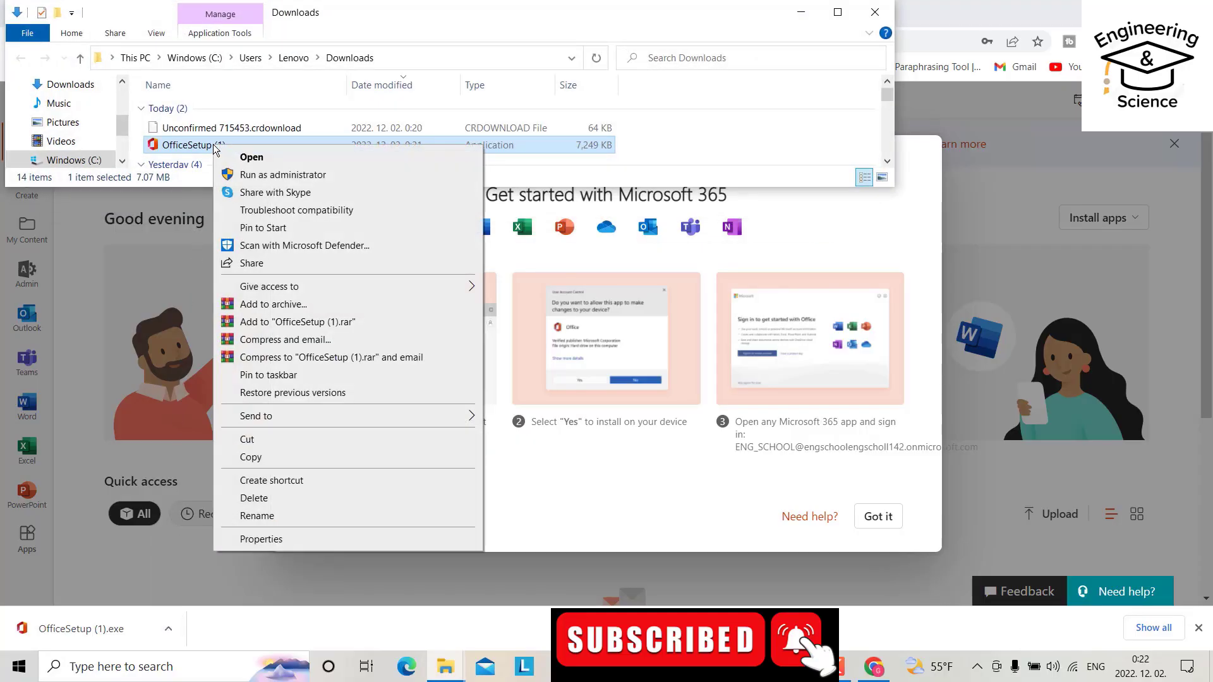
pyautogui.click(247, 175)
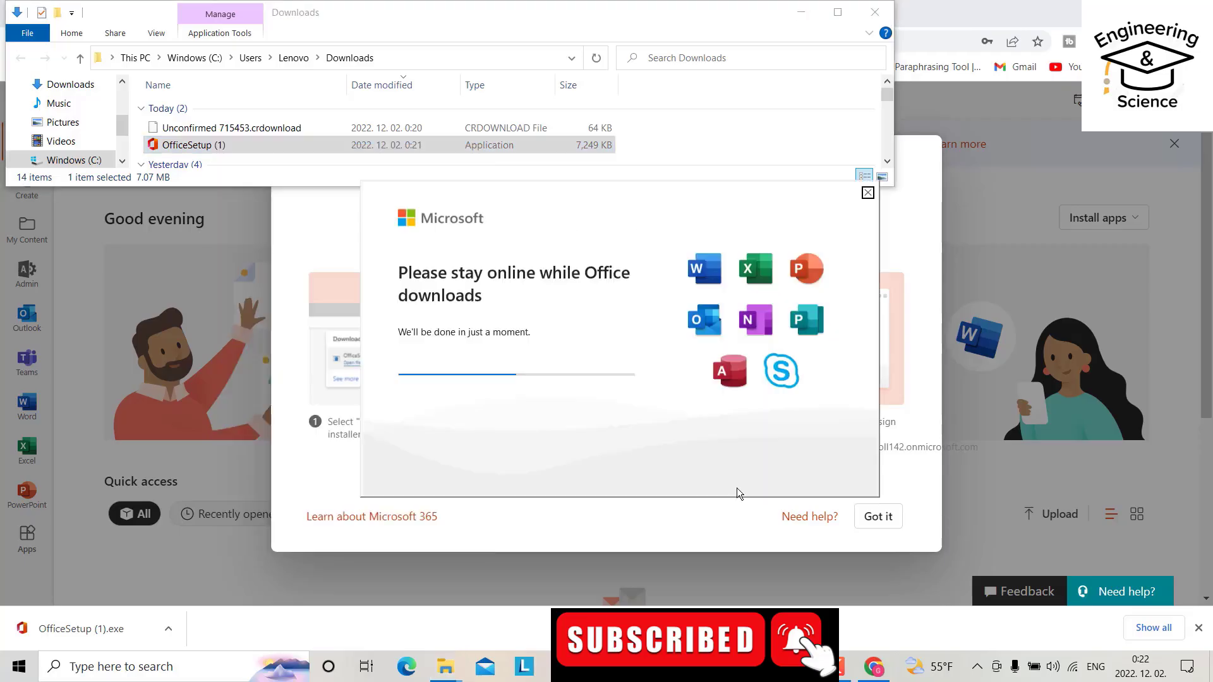
pyautogui.click(801, 12)
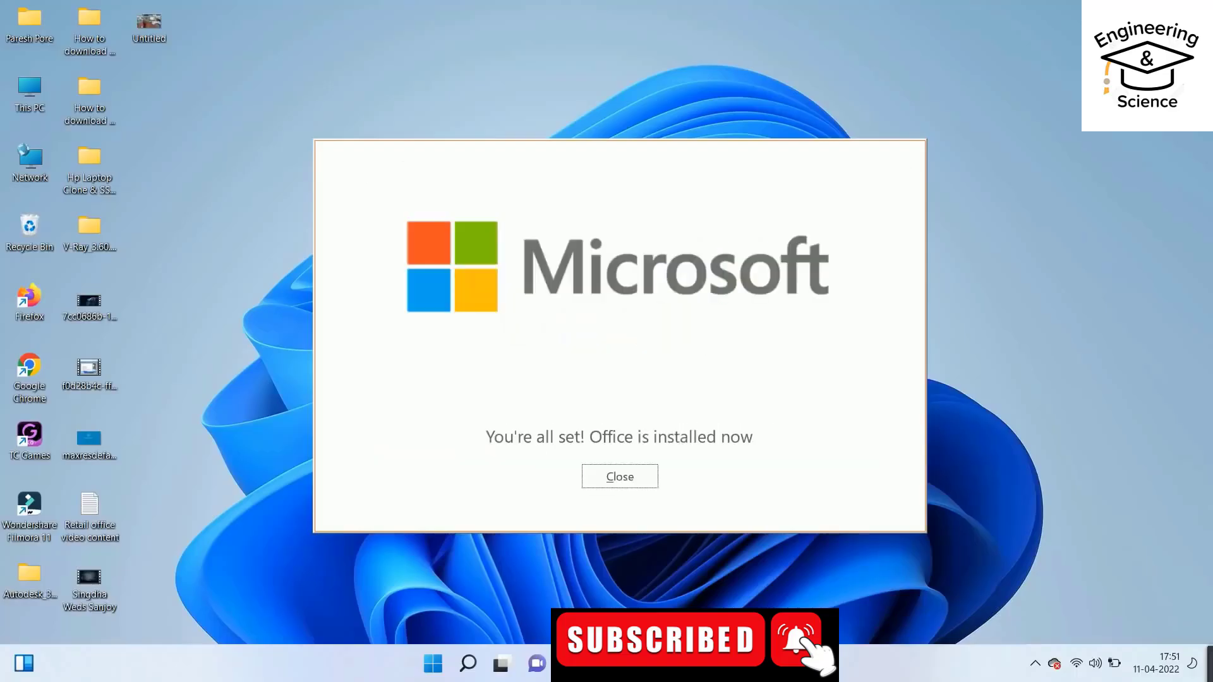
# Close the Office installed confirmation and launch Word from the Start menu's pinned apps.
pyautogui.click(639, 477)
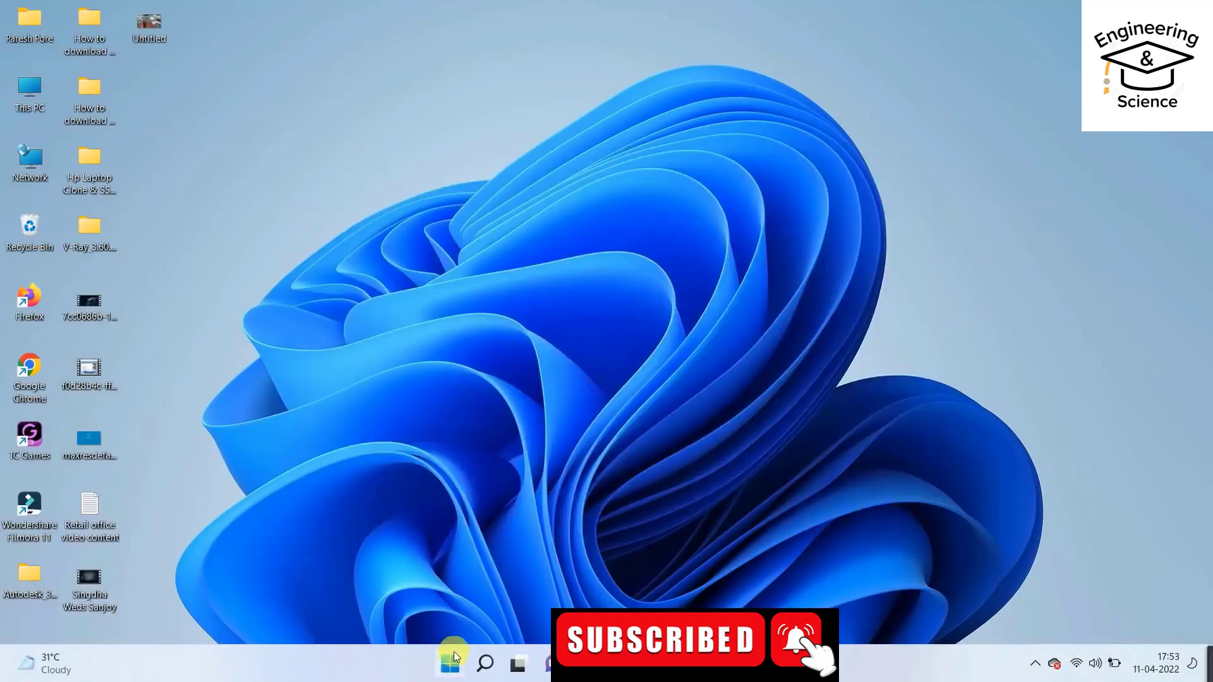
pyautogui.click(450, 662)
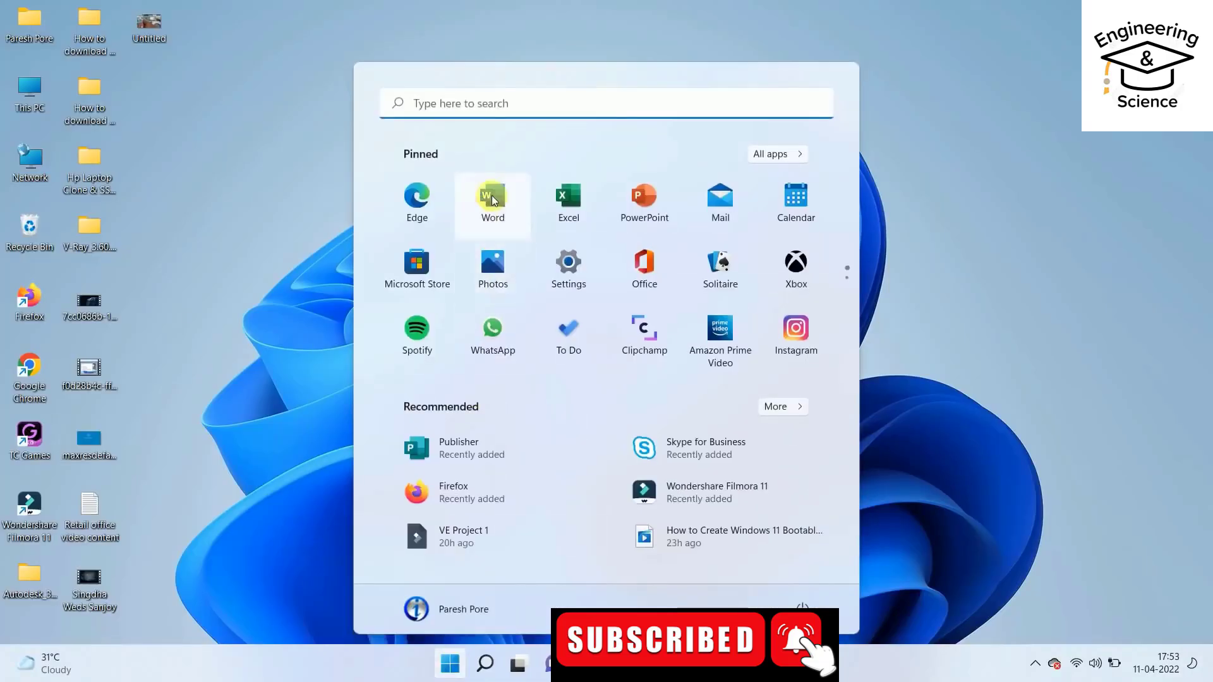
pyautogui.click(492, 196)
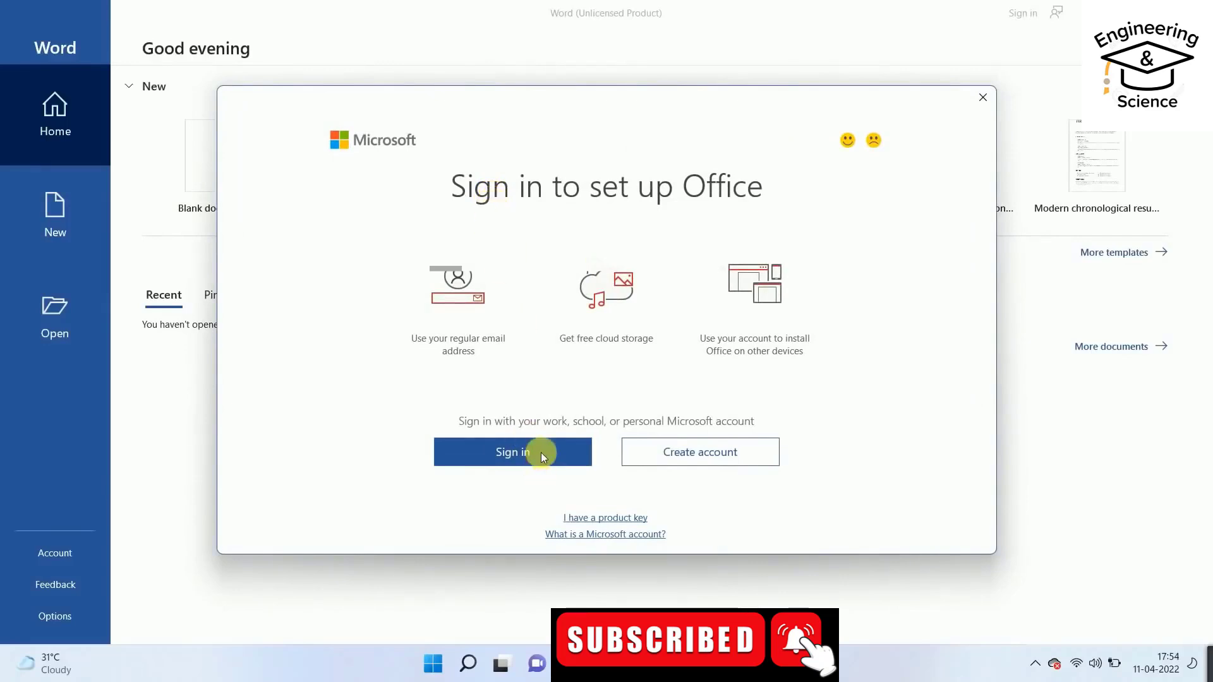
# In Activate Office, sign in with the sandbox account e-mail and type its password.
pyautogui.click(541, 453)
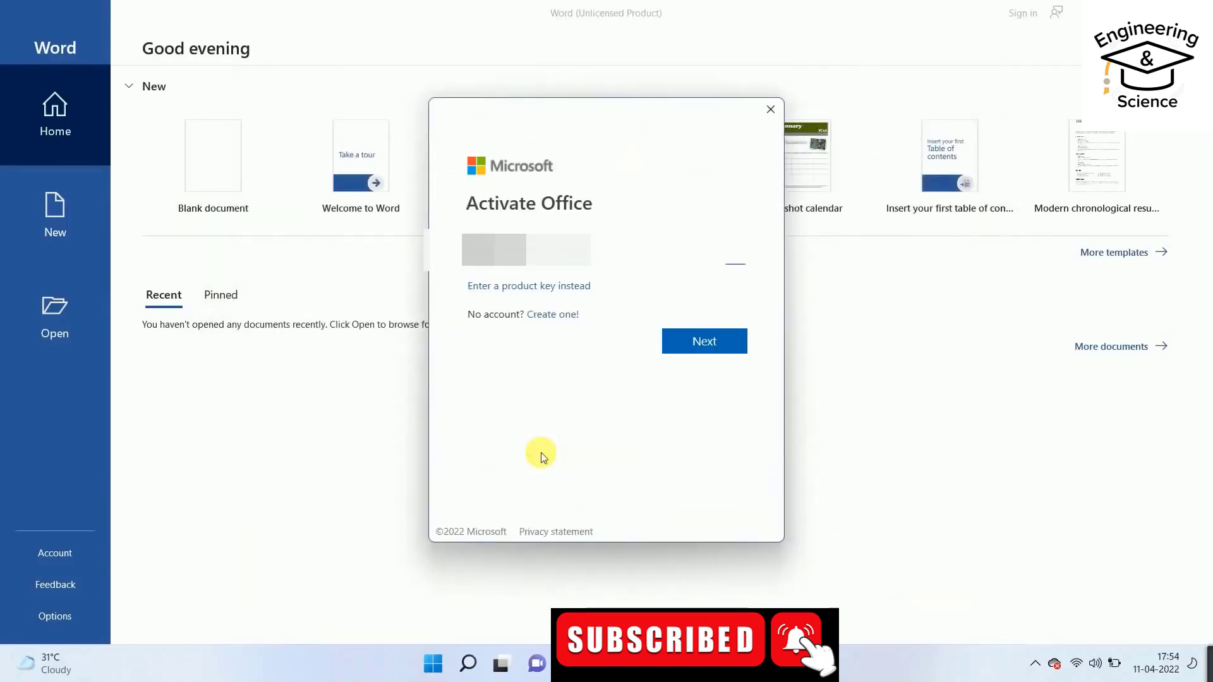
pyautogui.write('xxxxxxxxxx')
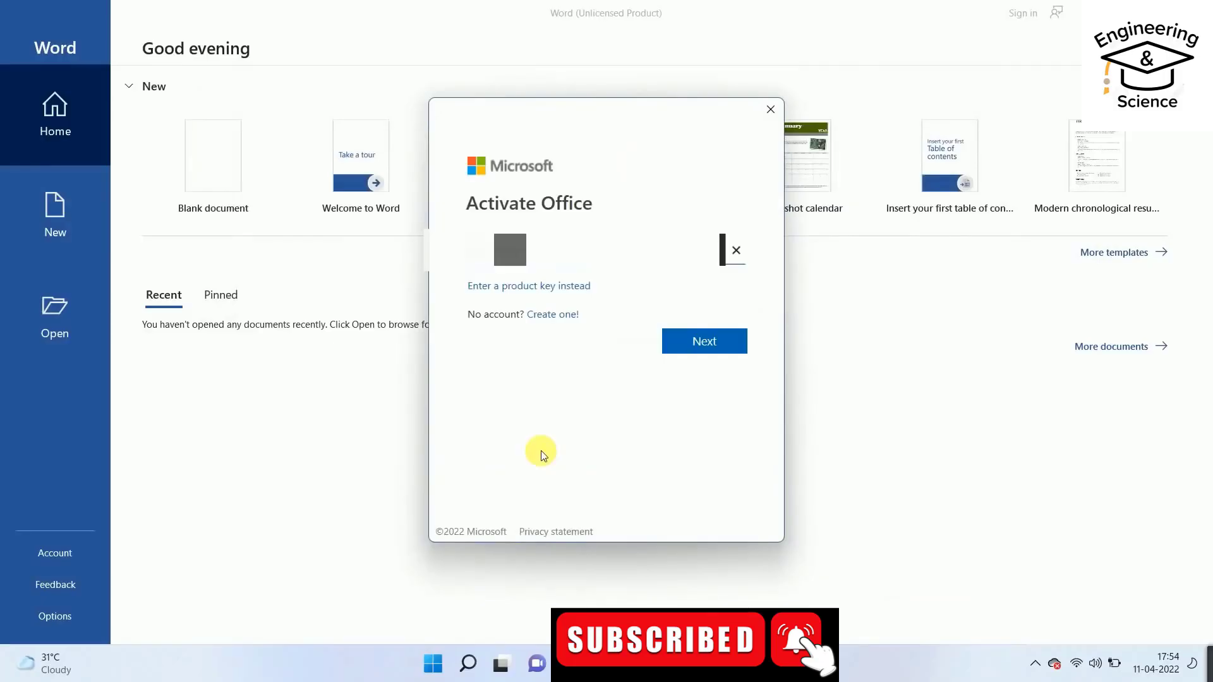
pyautogui.write('xxx')
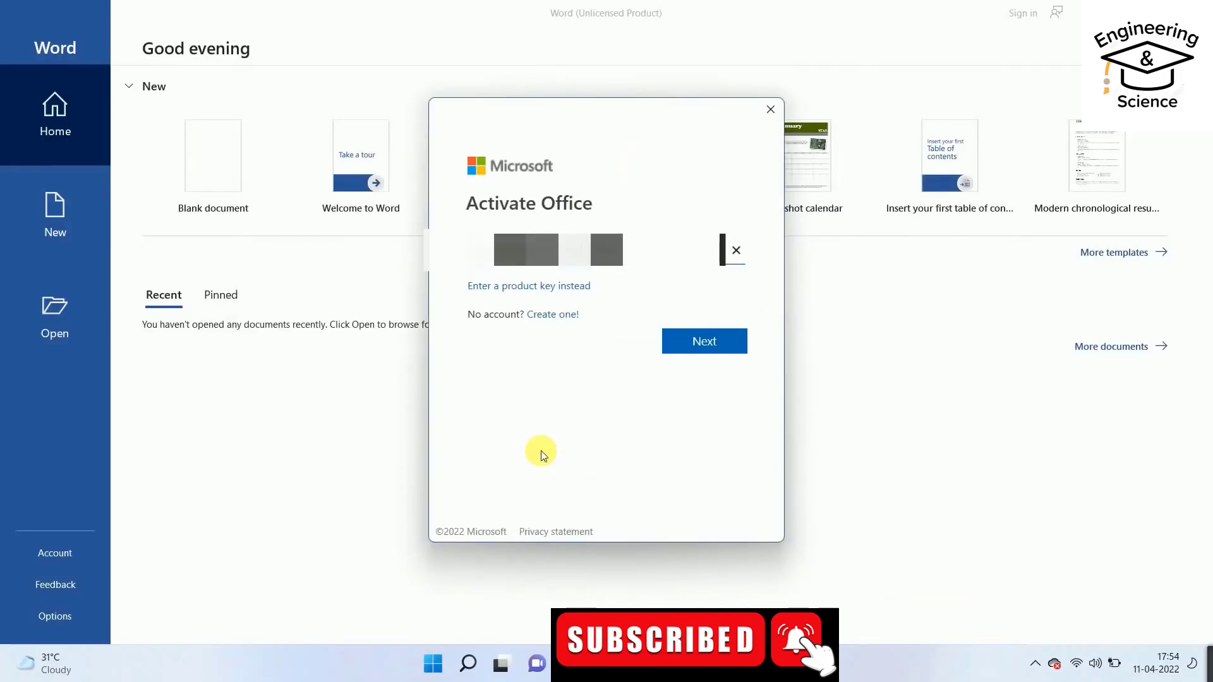
pyautogui.write('xxxxxxxx')
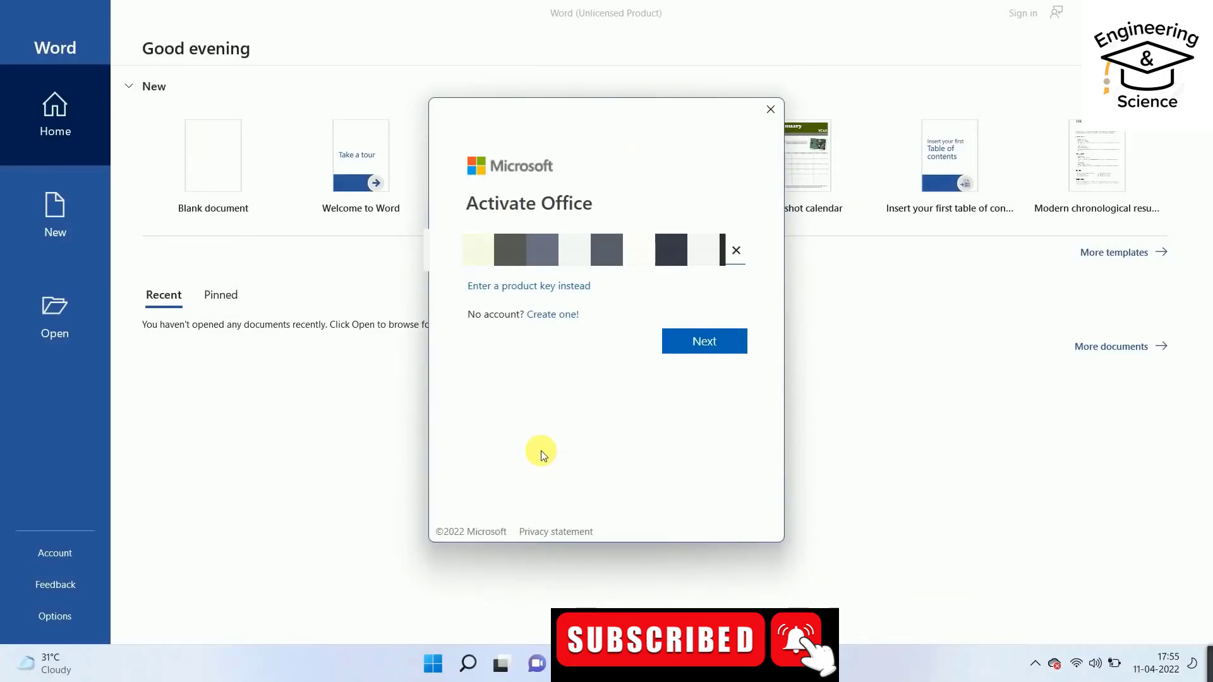
pyautogui.click(688, 341)
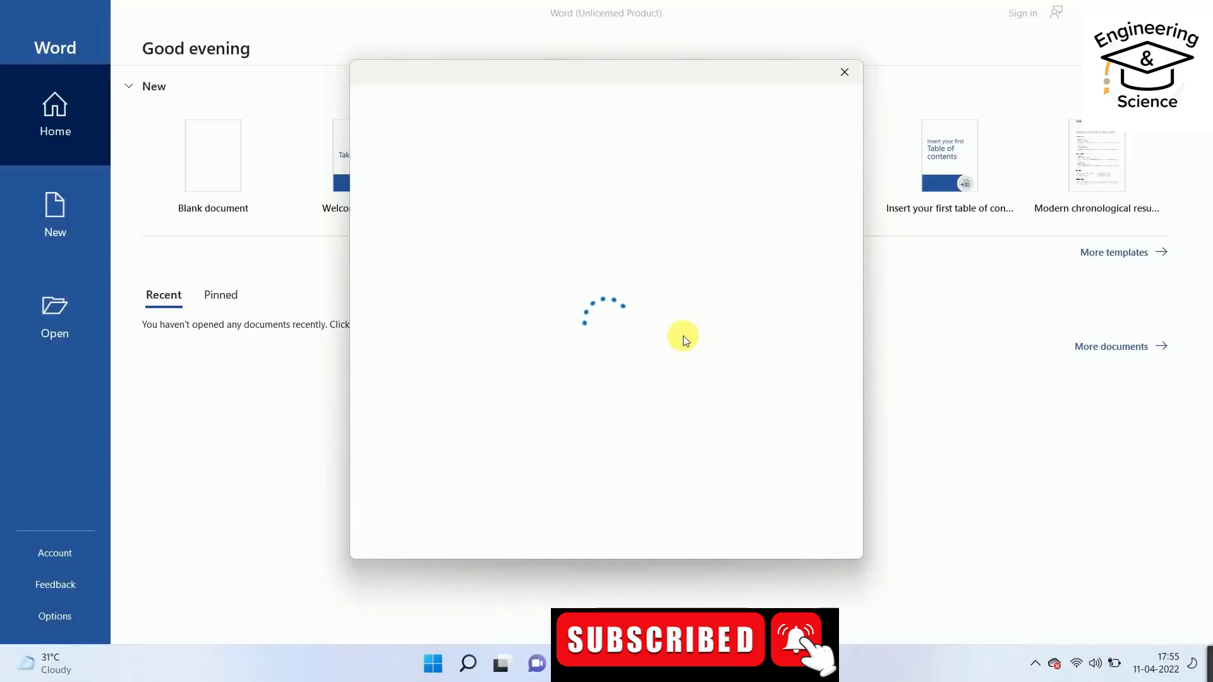
pyautogui.write('••')
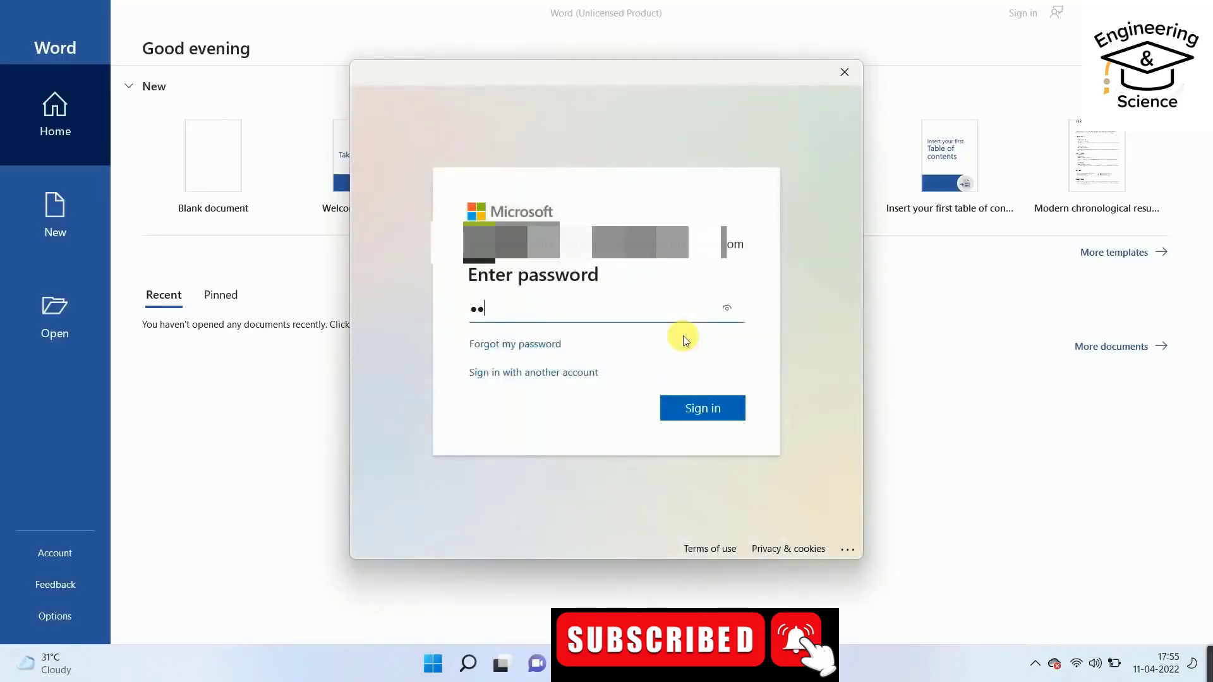
pyautogui.write('•••••••••••')
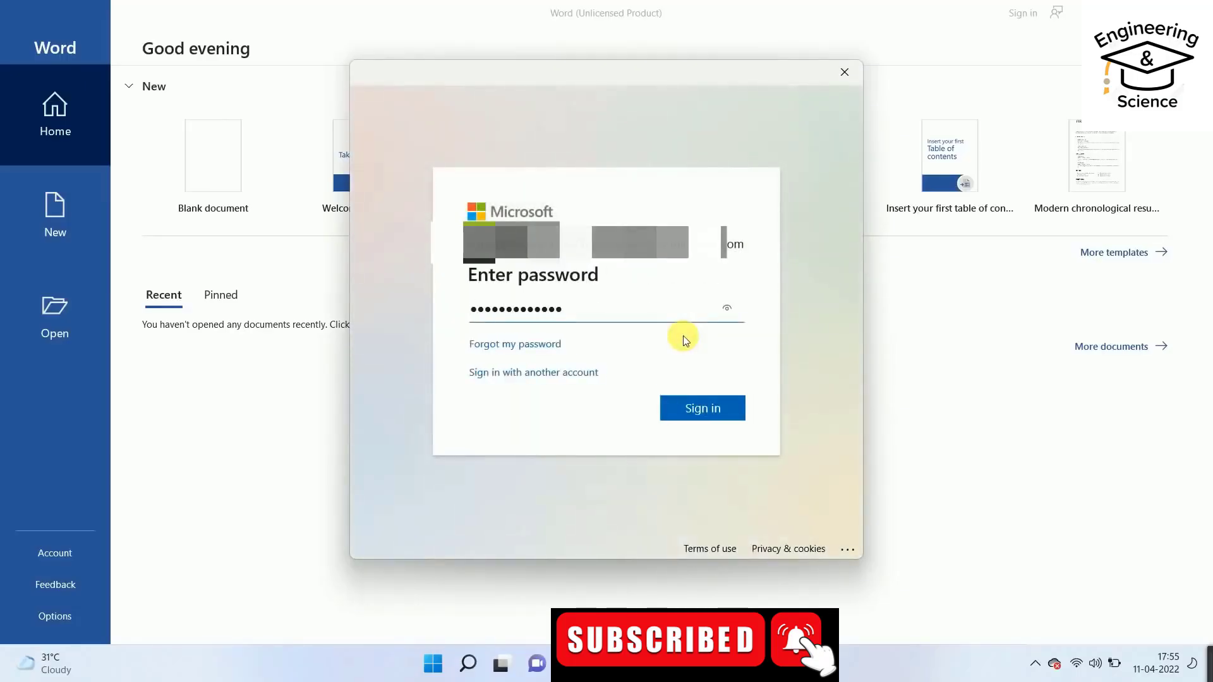
# Sign Word in with the sandbox account, stay signed in, and dismiss the privacy notice.
pyautogui.click(726, 408)
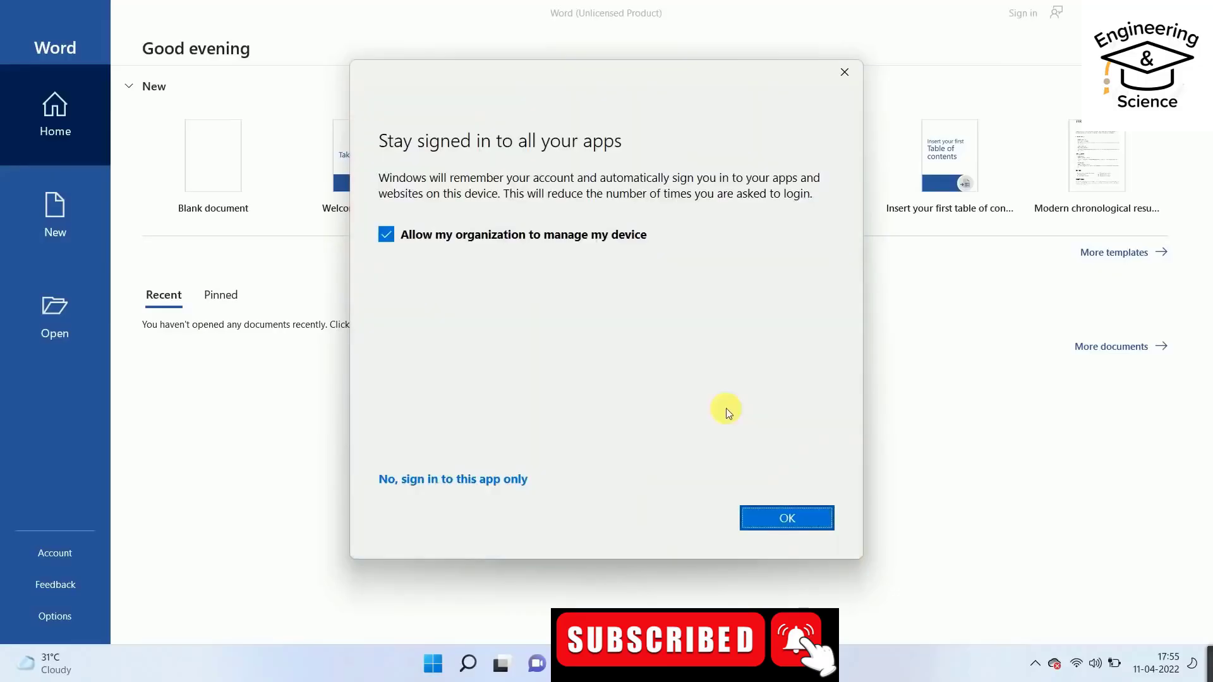
pyautogui.click(787, 519)
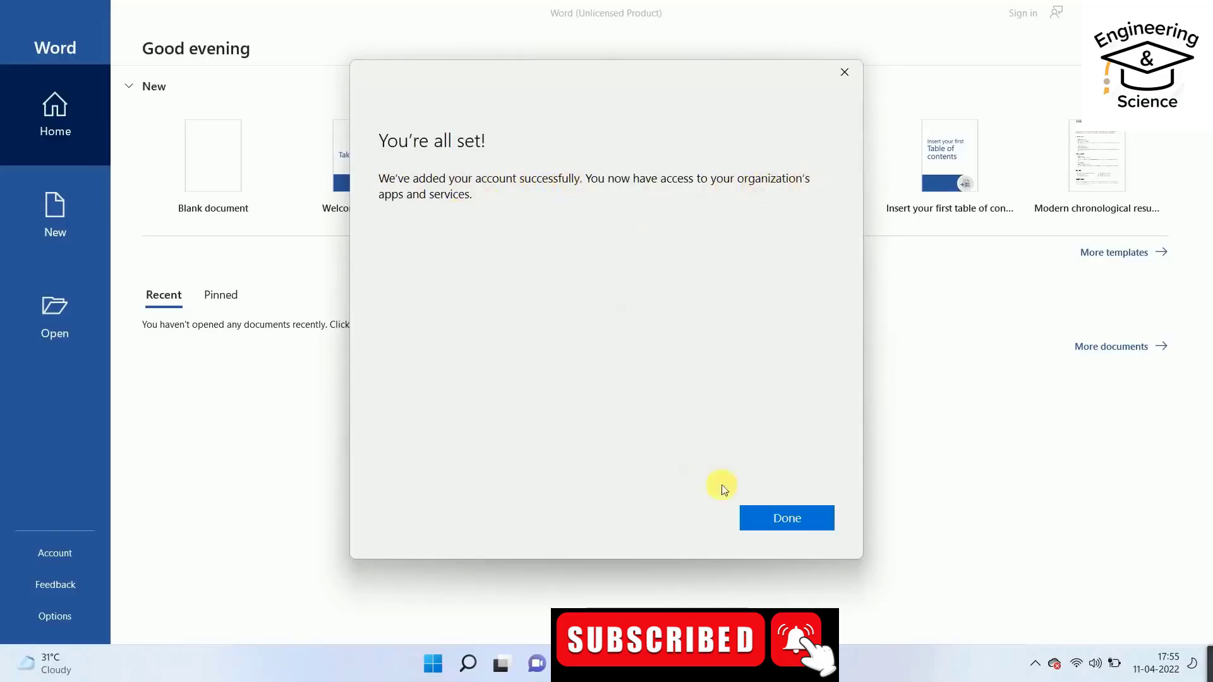
pyautogui.click(764, 520)
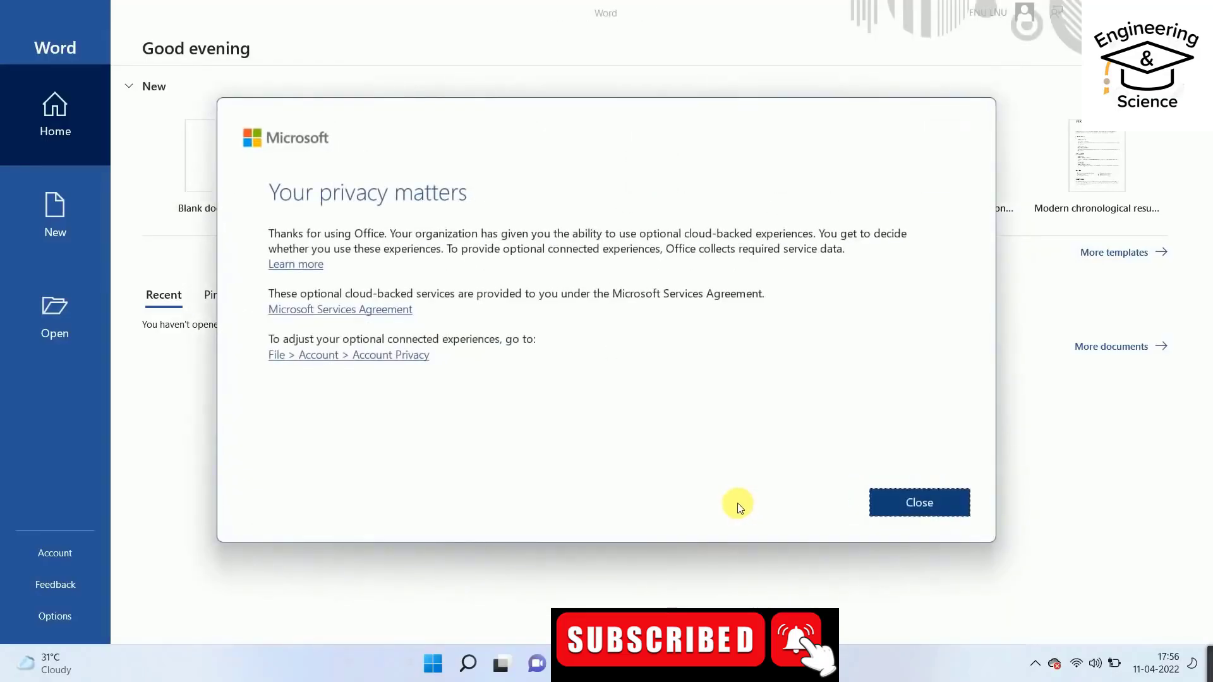
pyautogui.click(908, 502)
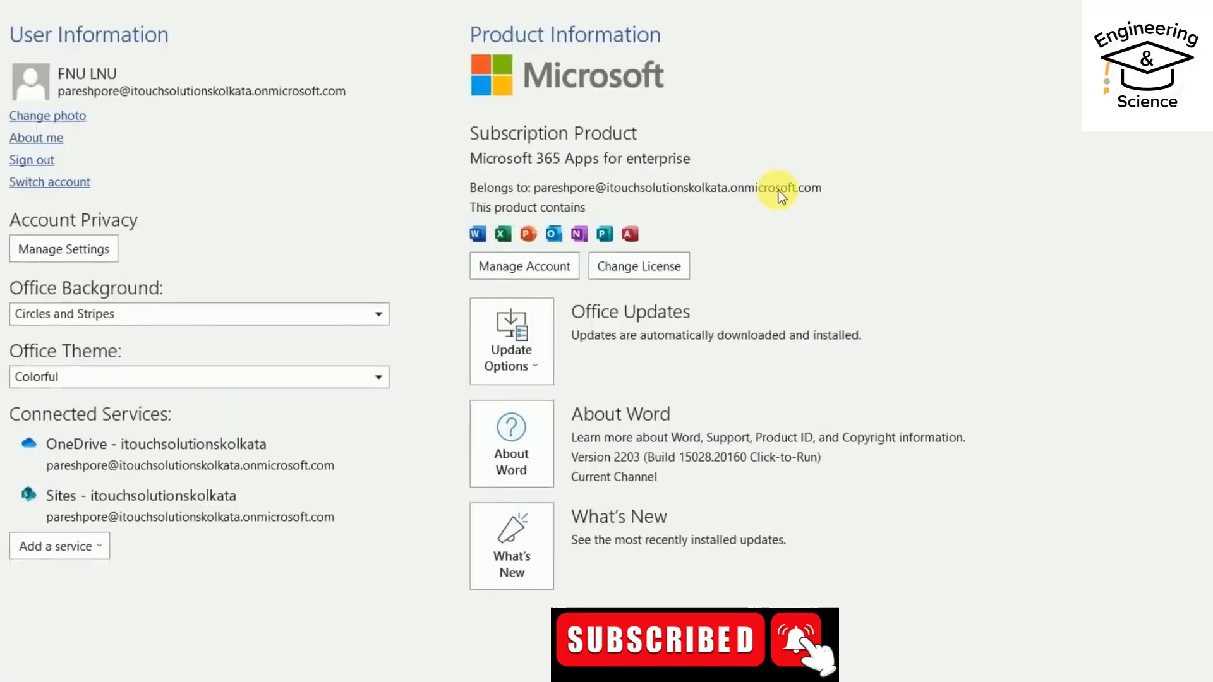